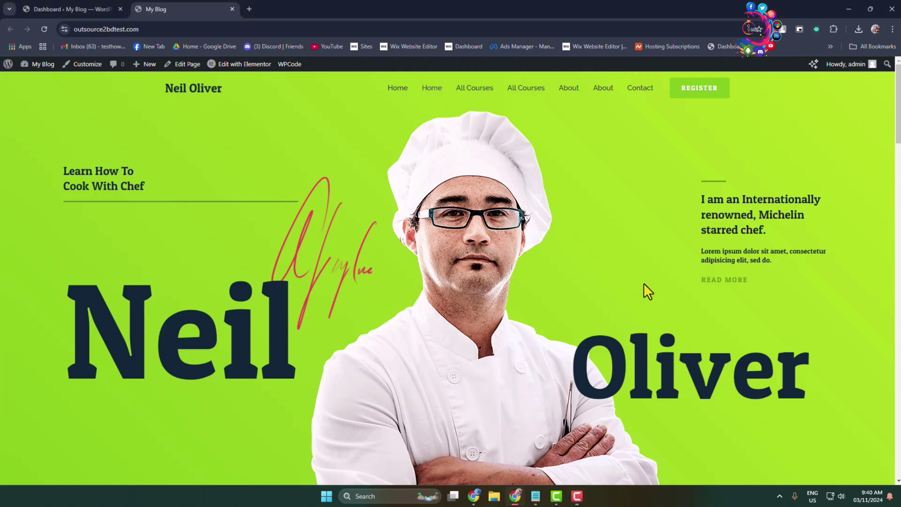
Scroll down and back up through the live homepage to review its content.
scroll(645, 291, down, 15)
scroll(654, 296, down, 5)
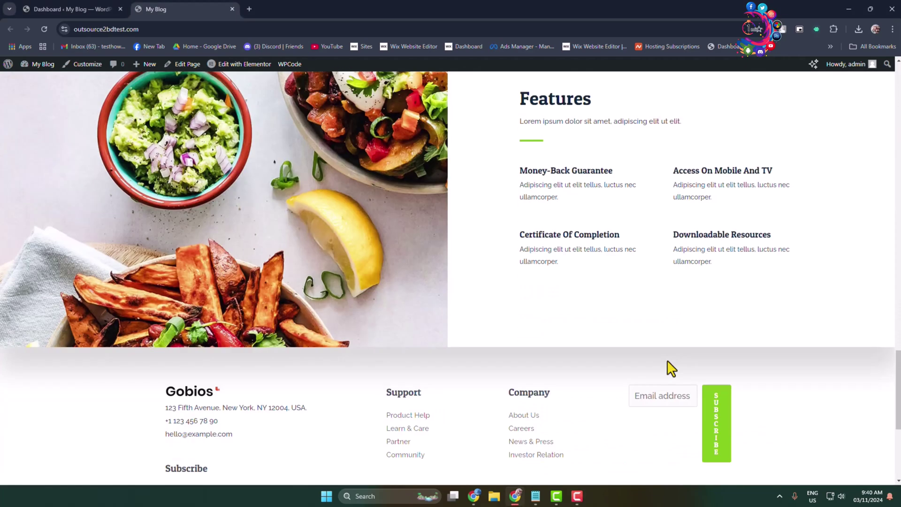
scroll(668, 368, up, 20)
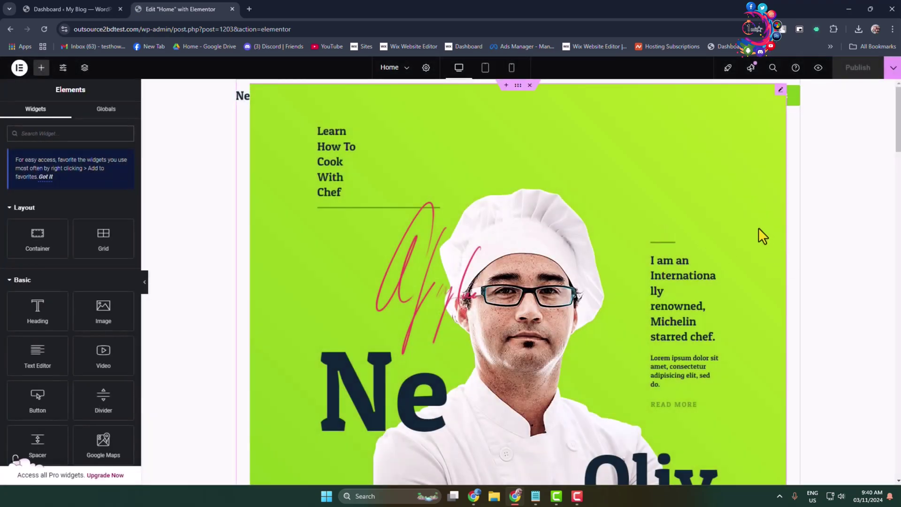
Add an empty single-column Flexbox container at the bottom of the Home page, above the footer.
scroll(728, 271, down, 10)
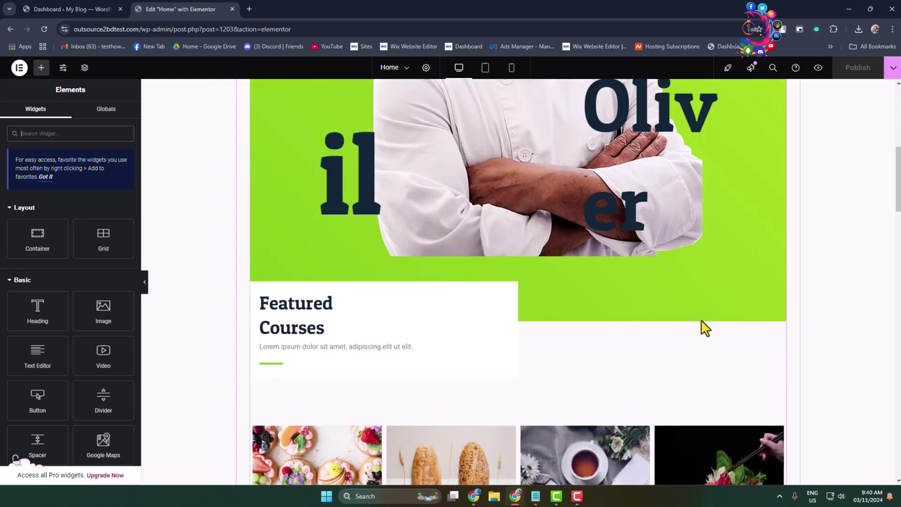
scroll(694, 308, down, 10)
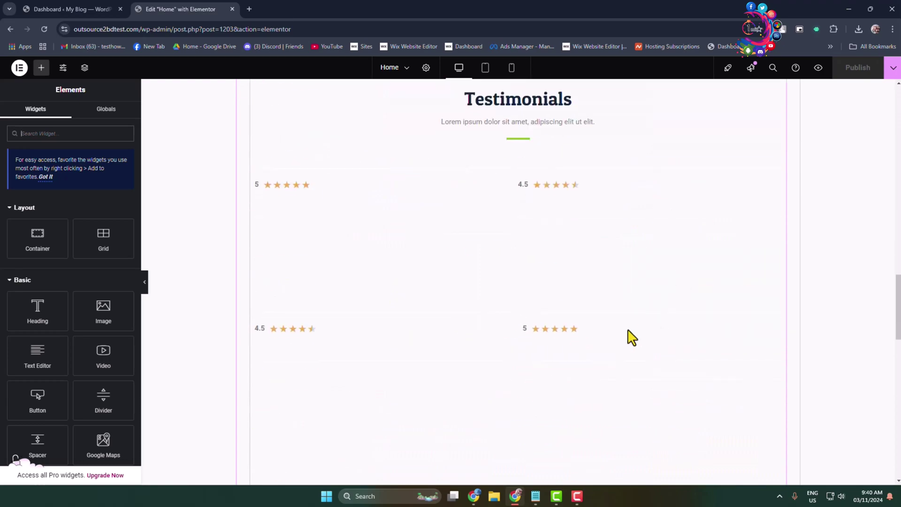
scroll(590, 391, down, 7)
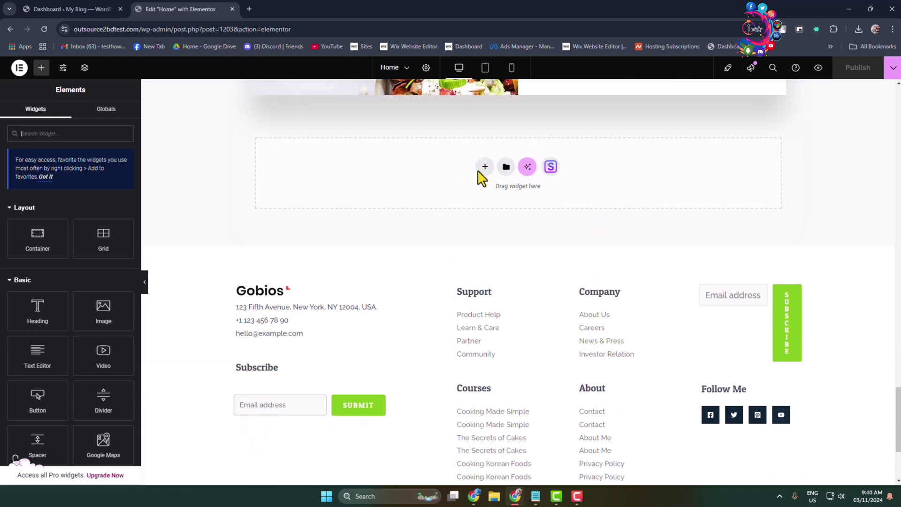
click(484, 168)
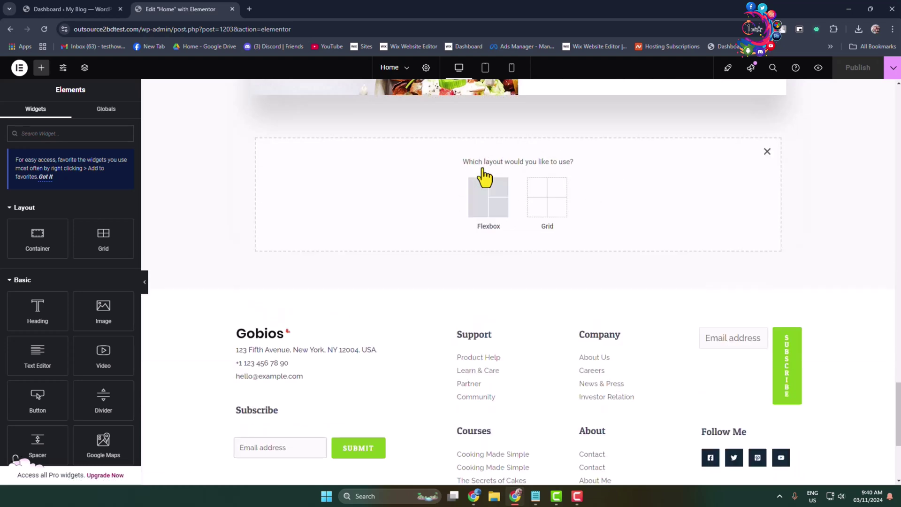
click(489, 198)
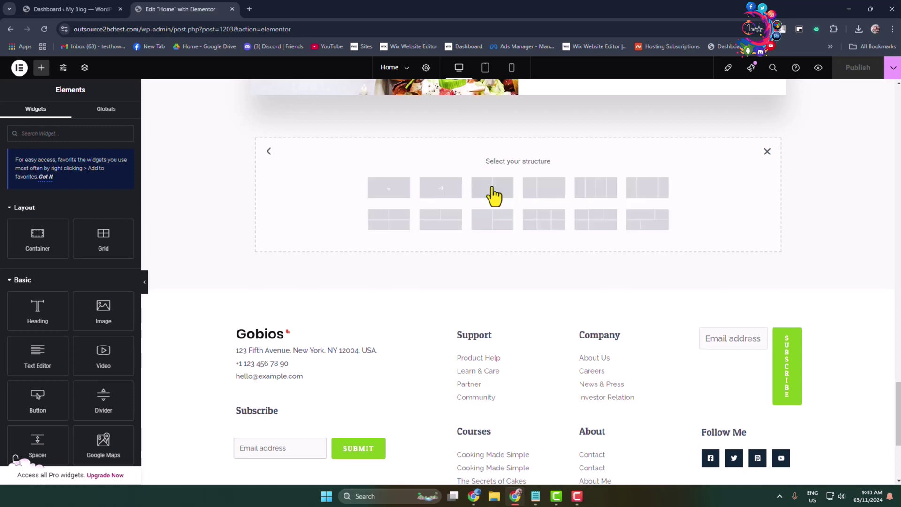
click(395, 196)
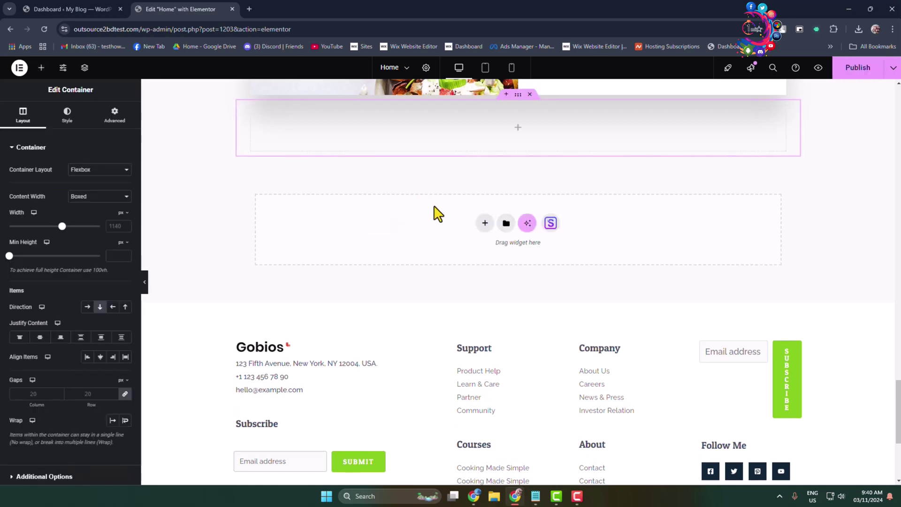
click(517, 130)
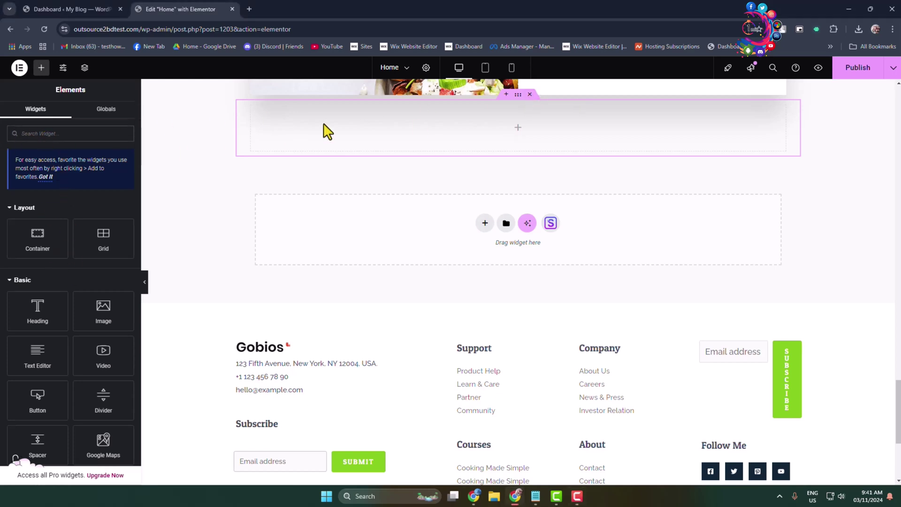
Drag a Video widget into the new container and set its source to Self Hosted.
text(video)
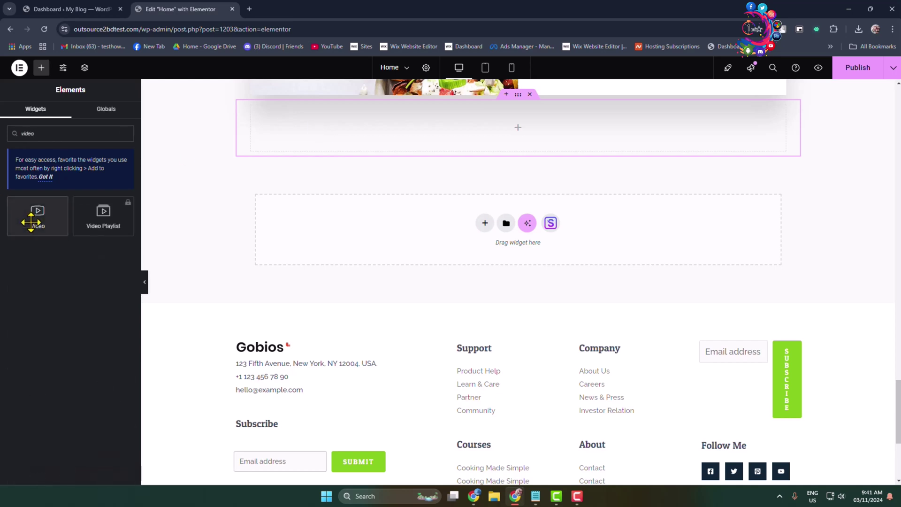
drag(31, 223, 522, 133)
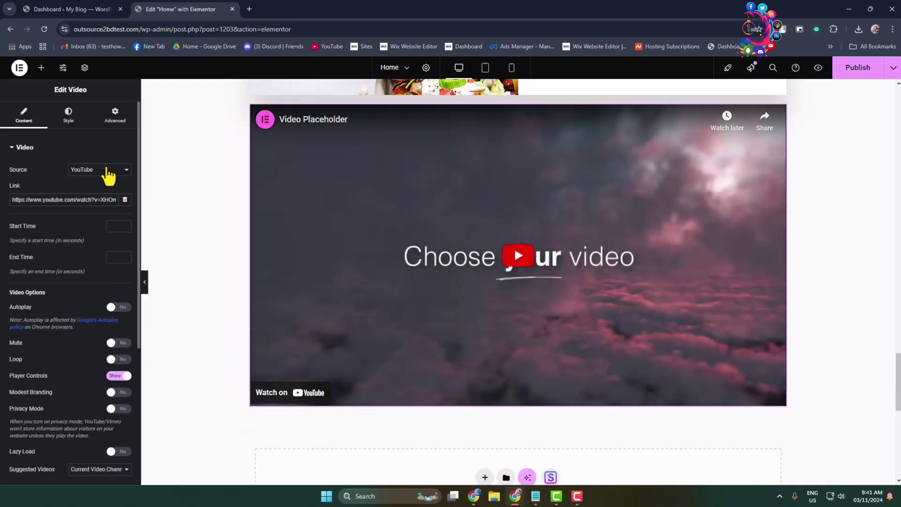
click(123, 171)
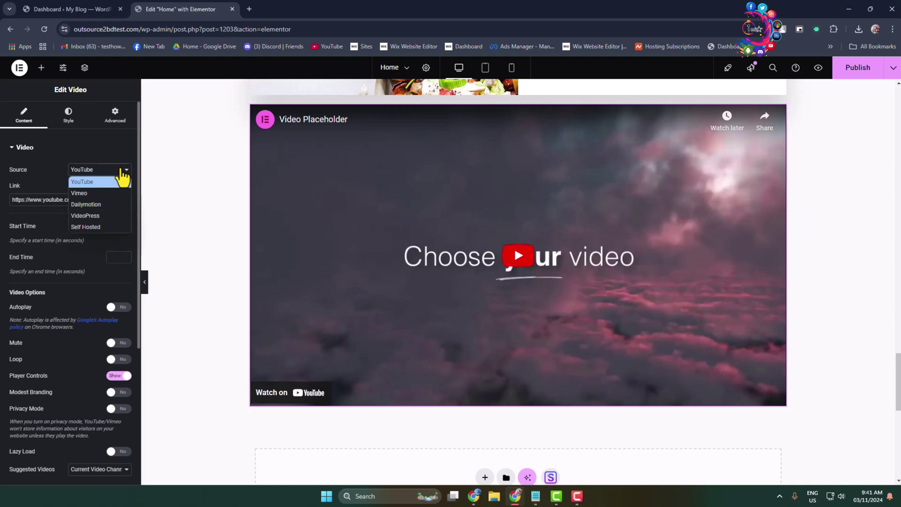
click(95, 226)
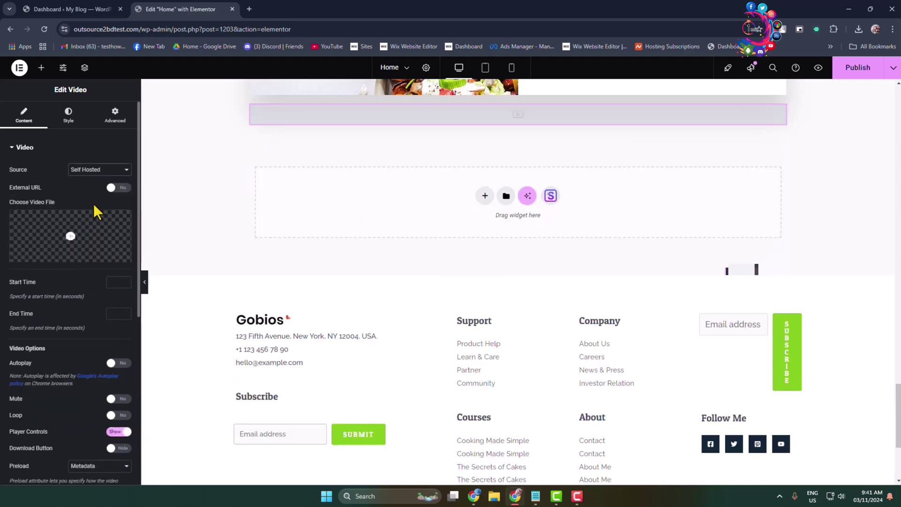
mouse_move(56, 263)
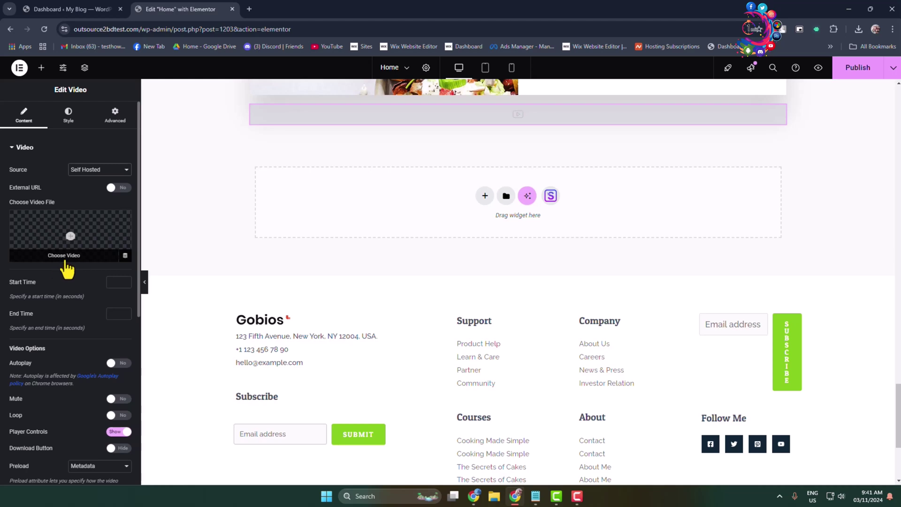
Insert Attention.mp4 from the Media Library as the self-hosted video file.
click(66, 259)
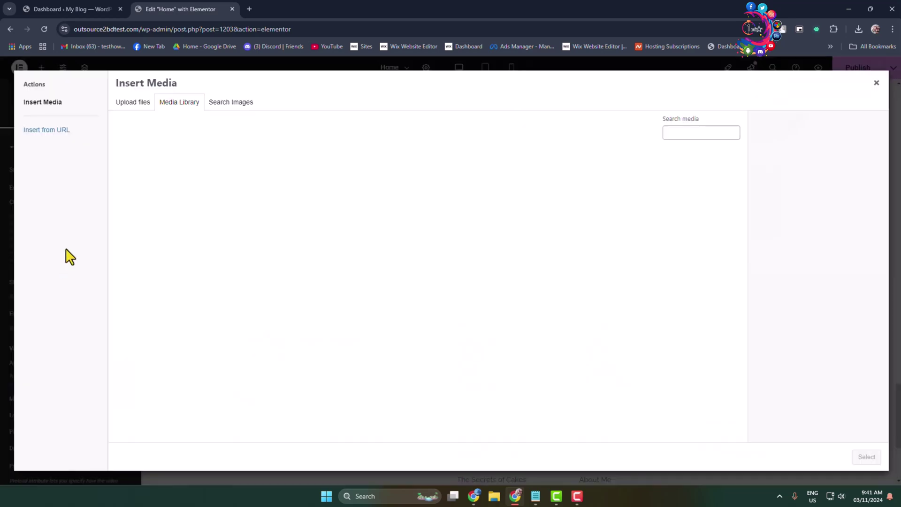
click(134, 105)
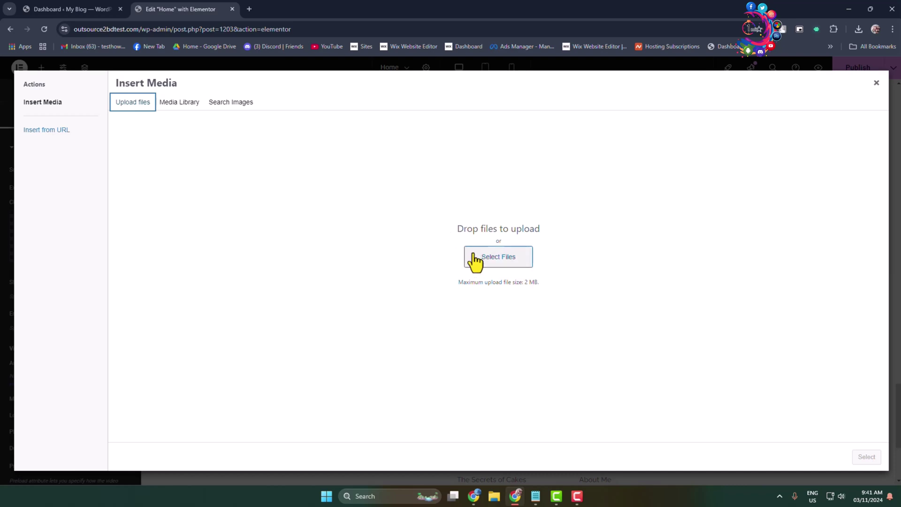
click(167, 106)
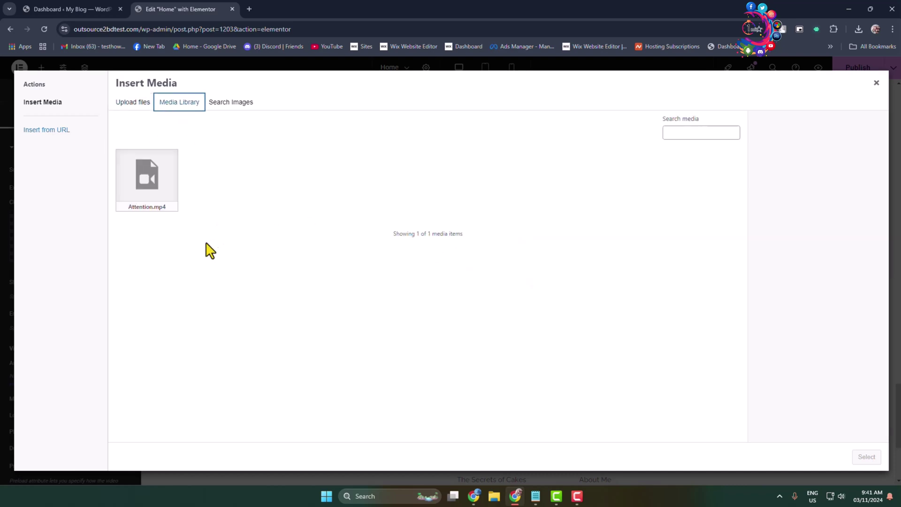
click(161, 188)
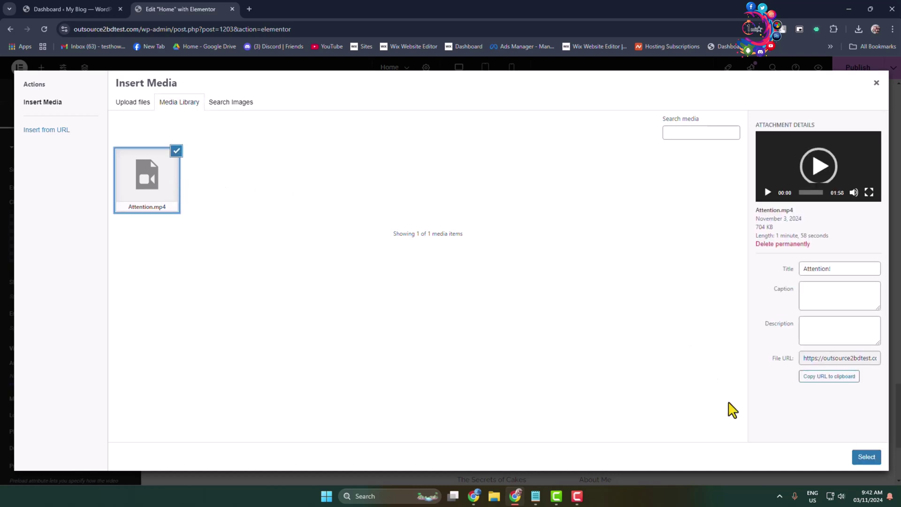
mouse_move(853, 192)
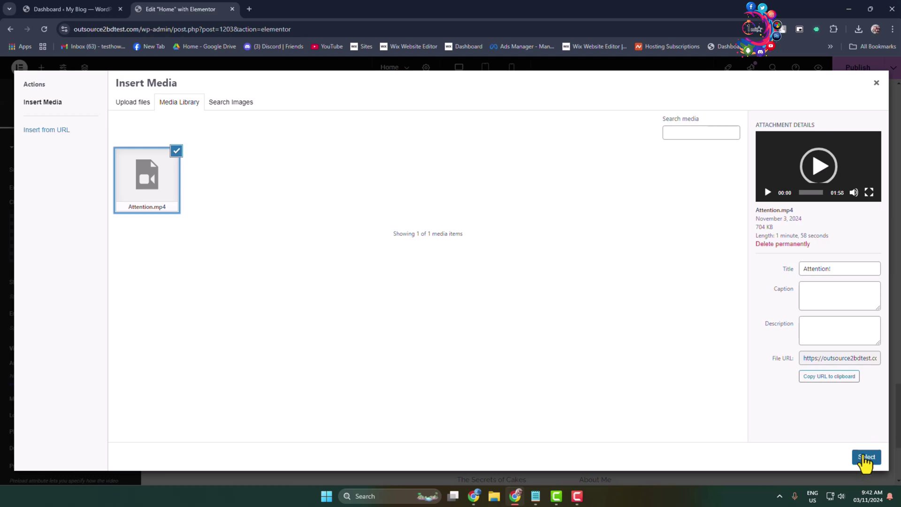
click(865, 458)
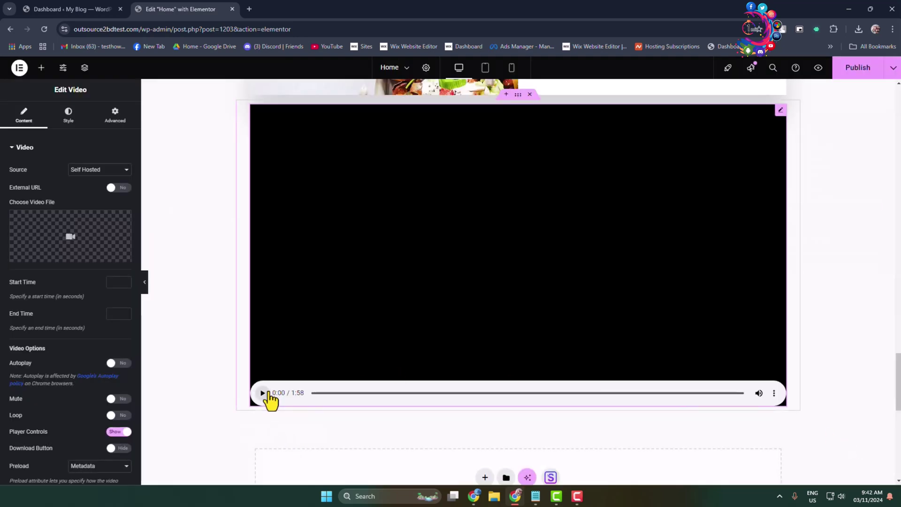
Enable Autoplay, Play On Mobile and Loop, and hide the player controls in Video Options.
scroll(98, 305, down, 1)
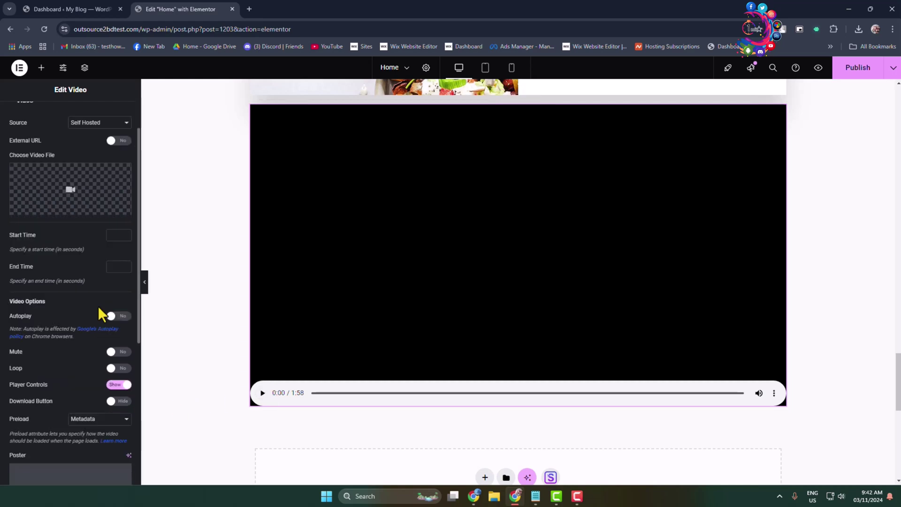
click(121, 317)
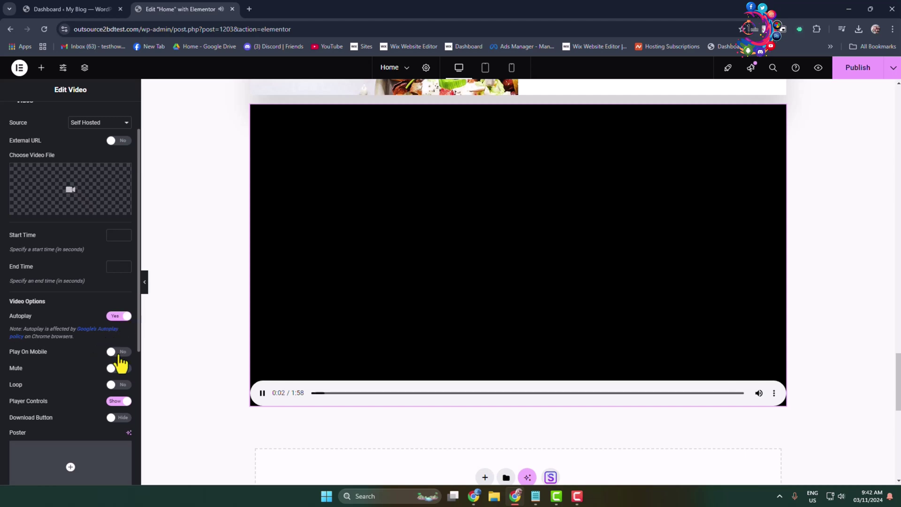
click(124, 353)
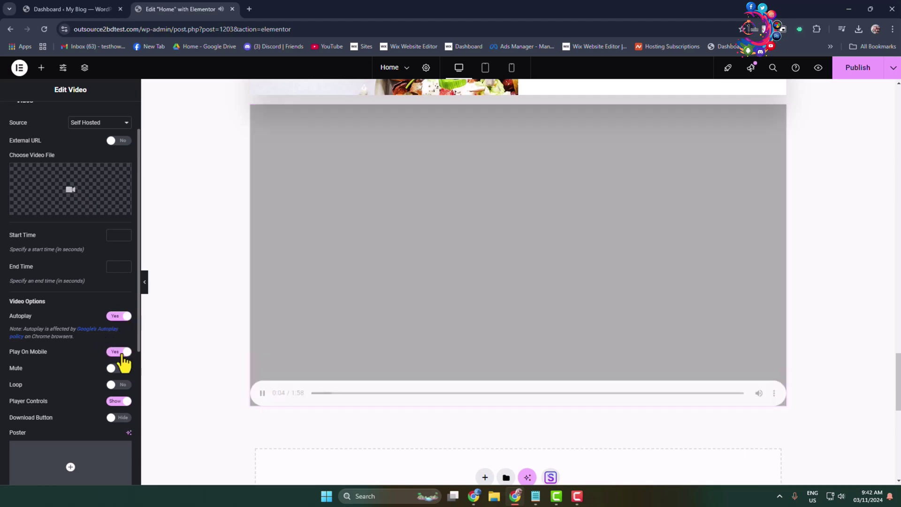
click(118, 386)
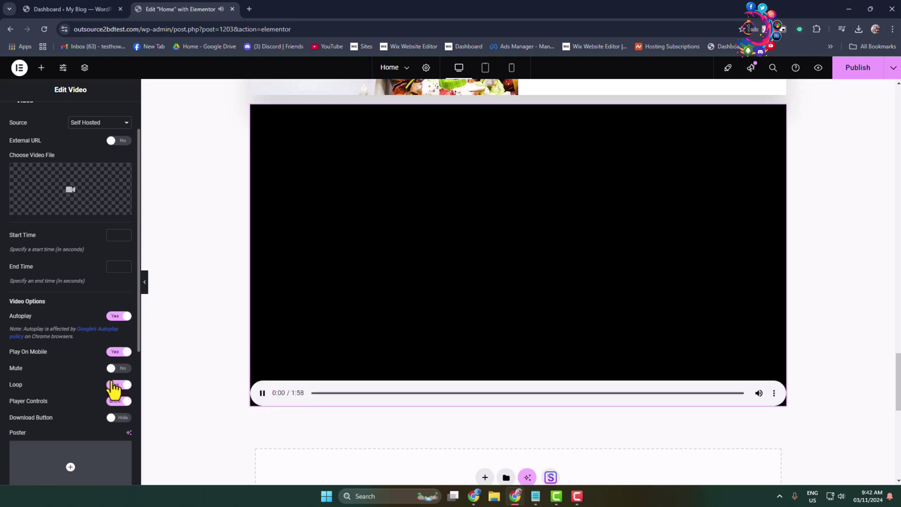
scroll(90, 405, down, 2)
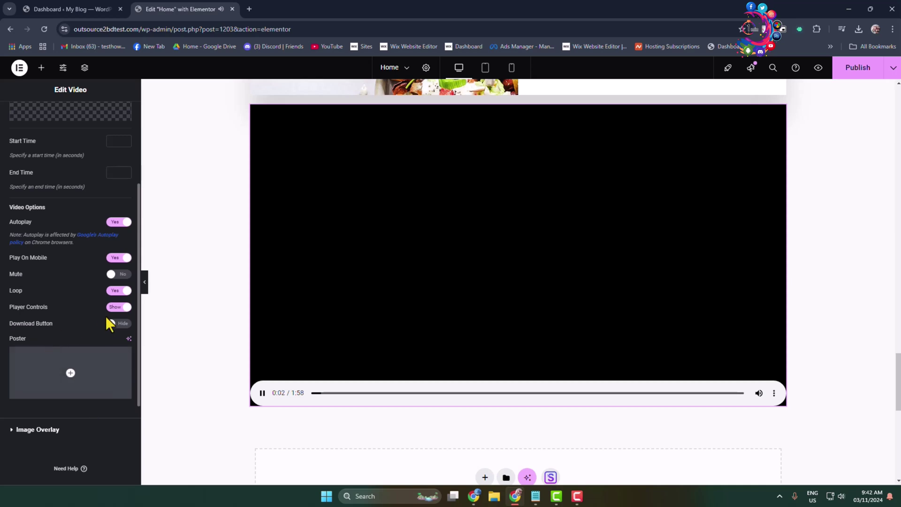
click(124, 308)
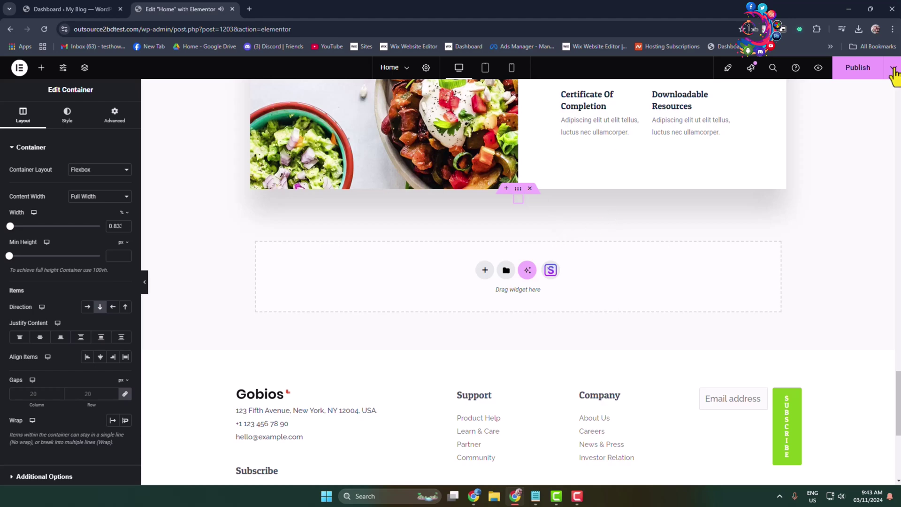
Publish the Home page changes.
click(853, 71)
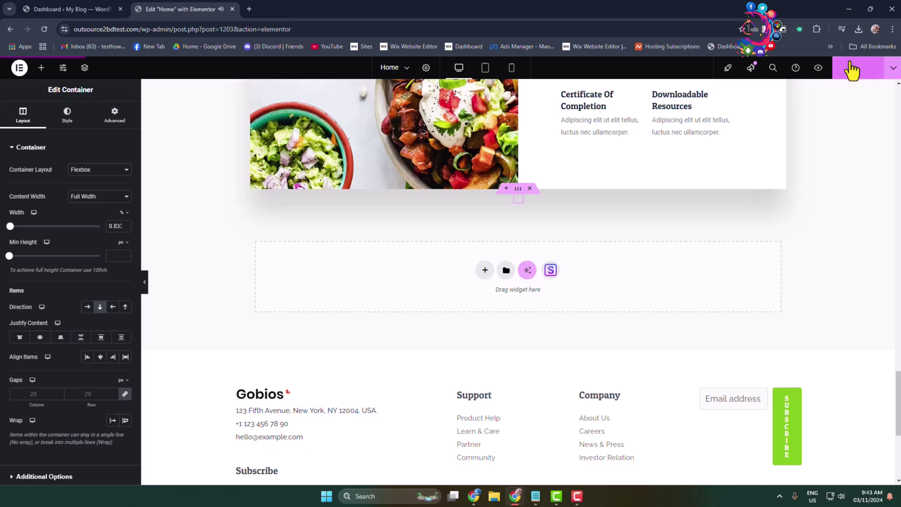
Open the live site from the Dashboard in a new tab and scroll through the homepage.
click(56, 8)
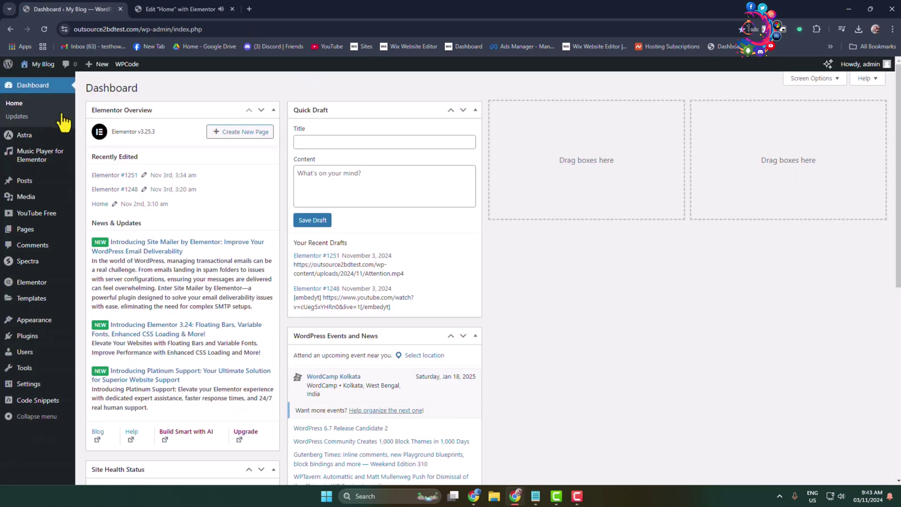
right_click(31, 80)
click(70, 87)
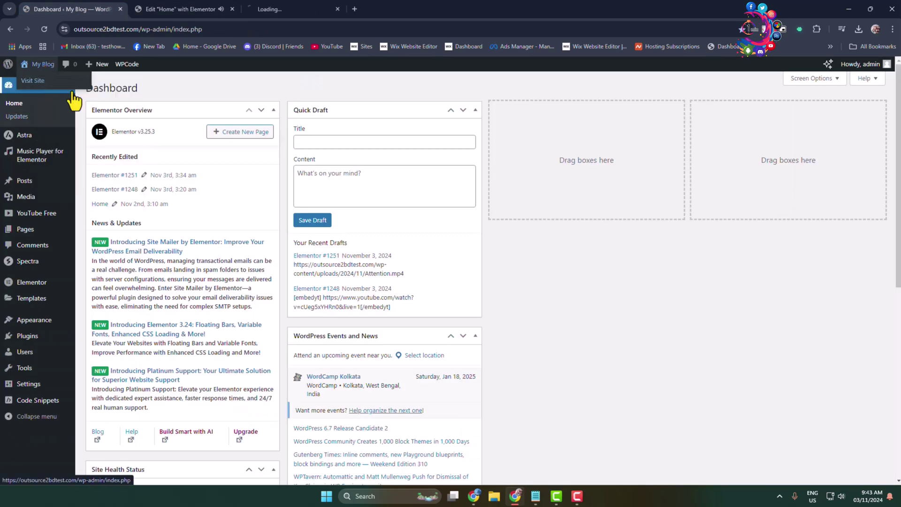
click(304, 6)
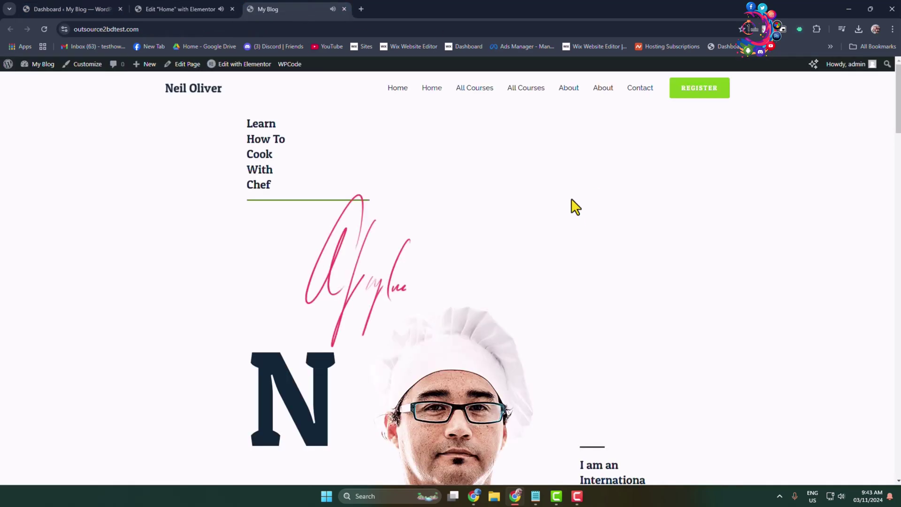
scroll(564, 257, down, 8)
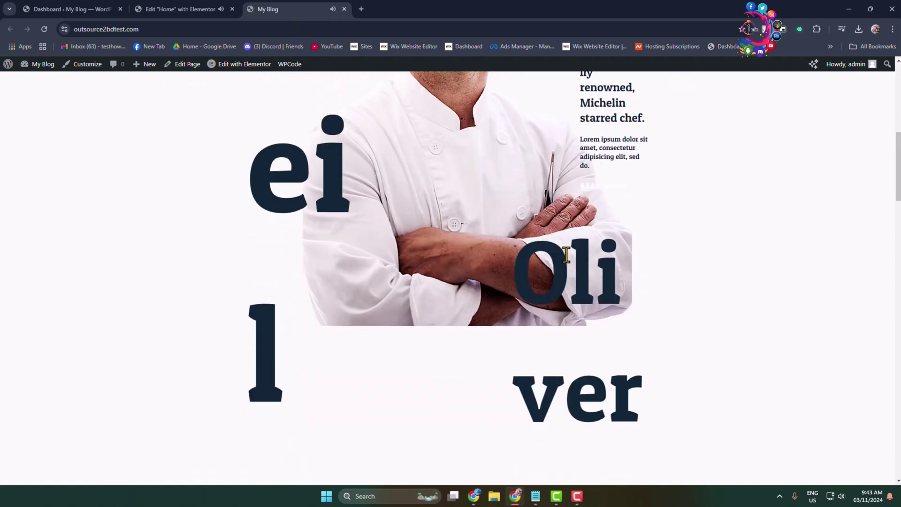
scroll(561, 213, up, 10)
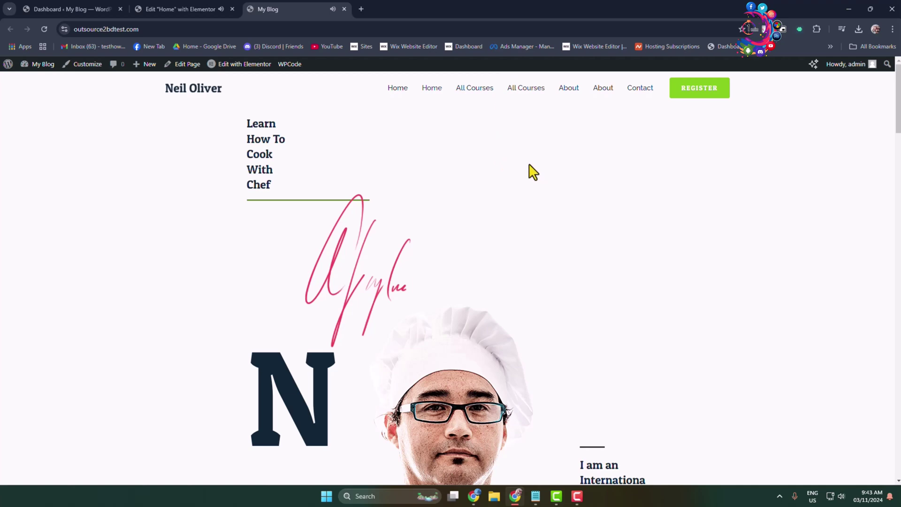
Close the live-site tab and add a single-column Flexbox container below the Features section.
click(344, 9)
scroll(373, 232, up, 10)
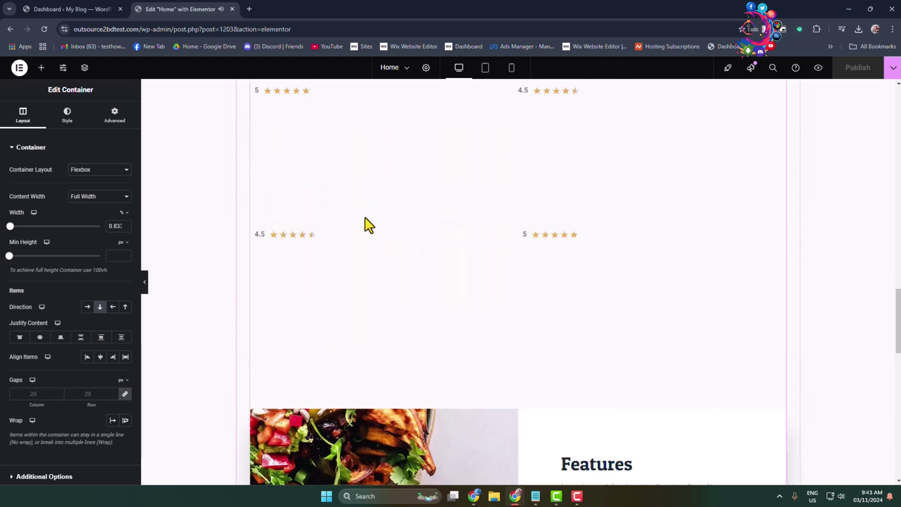
scroll(371, 213, down, 8)
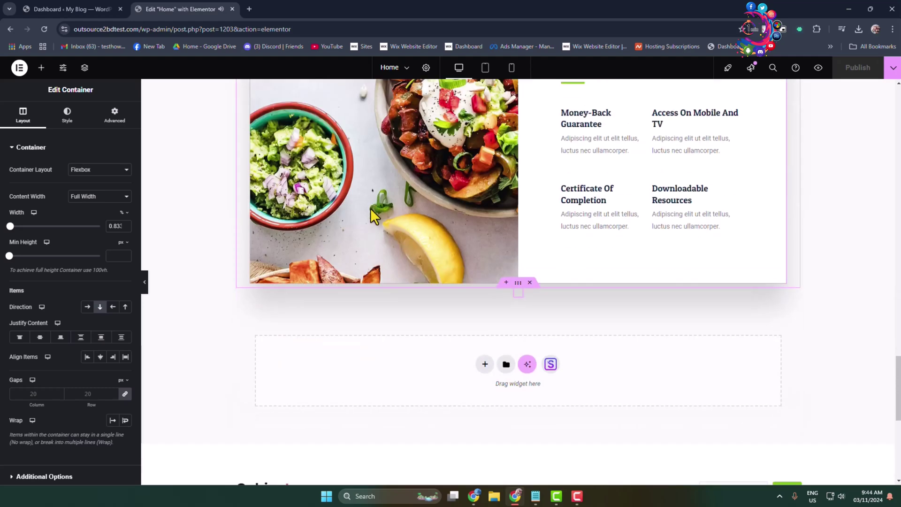
scroll(458, 294, down, 6)
scroll(519, 362, up, 5)
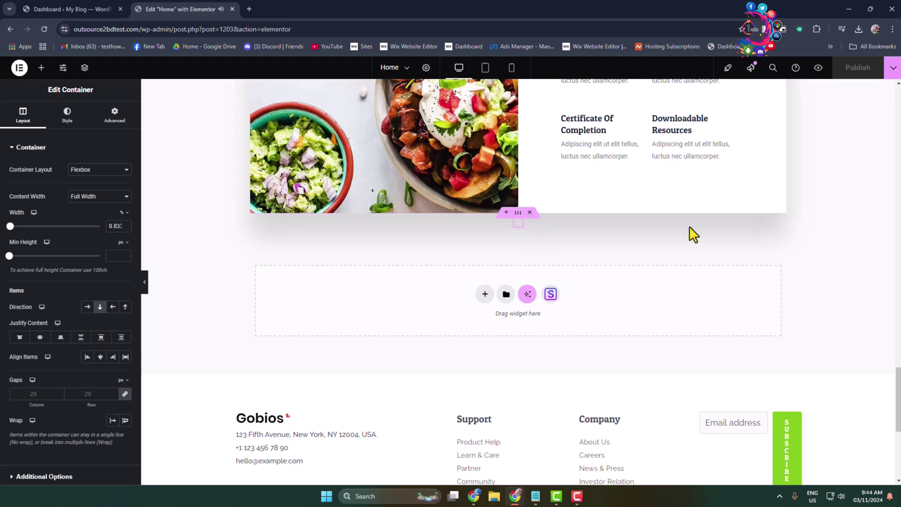
click(485, 294)
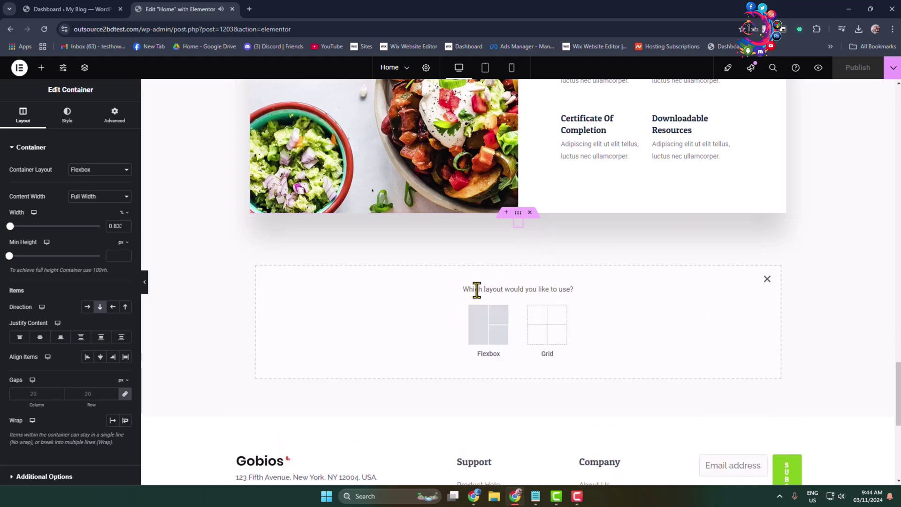
click(477, 321)
click(392, 319)
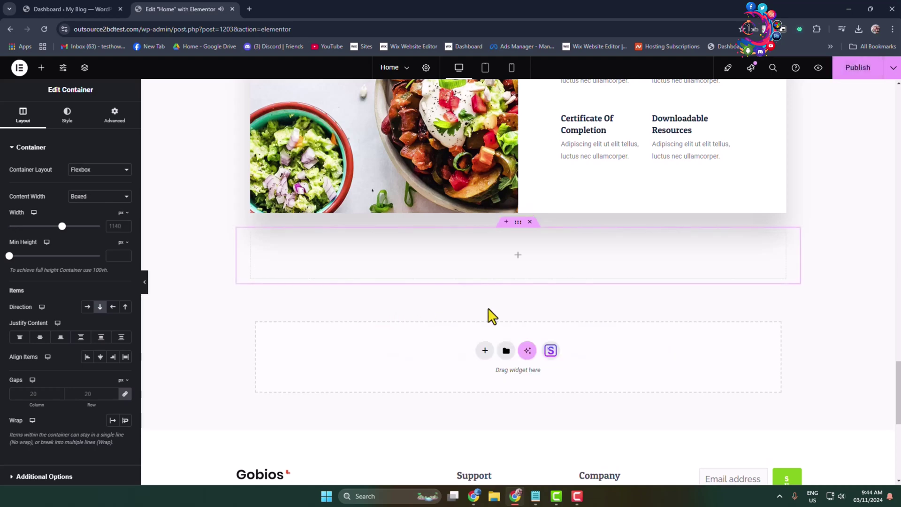
click(517, 256)
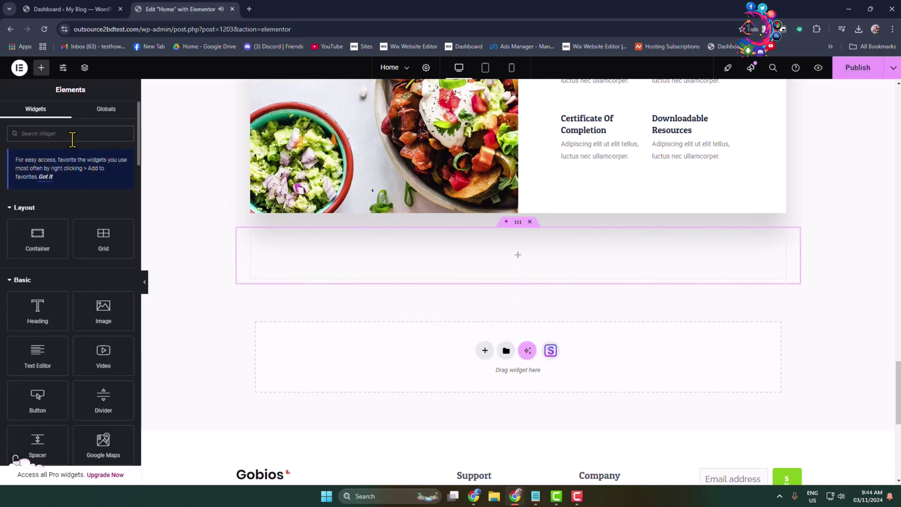
Add an HTML widget containing the pasted autoplaying horse.mp3 audio code to the container.
text(html)
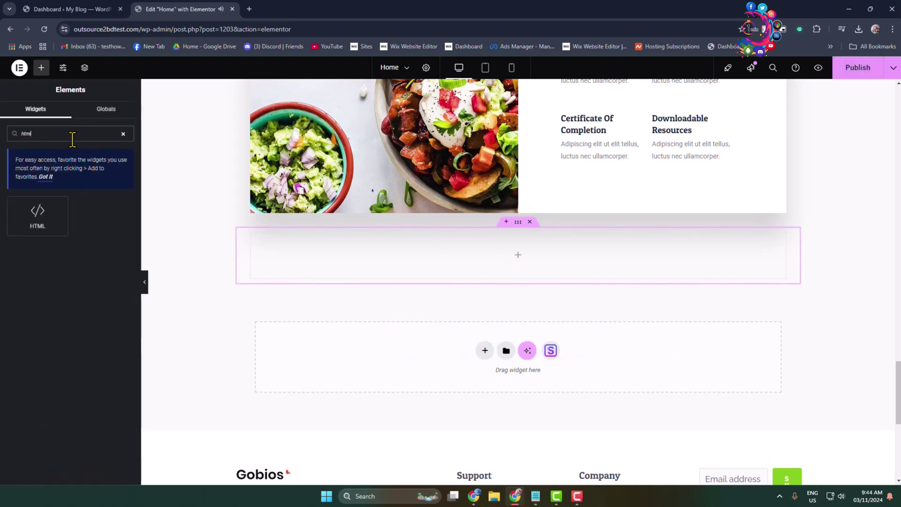
drag(36, 212, 477, 251)
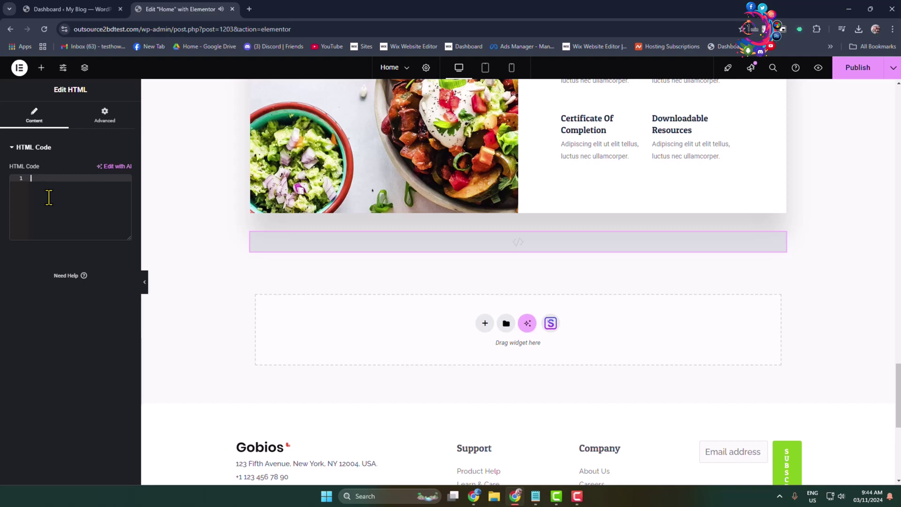
text(<audio controls autoplay>   <source src="horse.mp3" type="audio/mpeg"> </audio>)
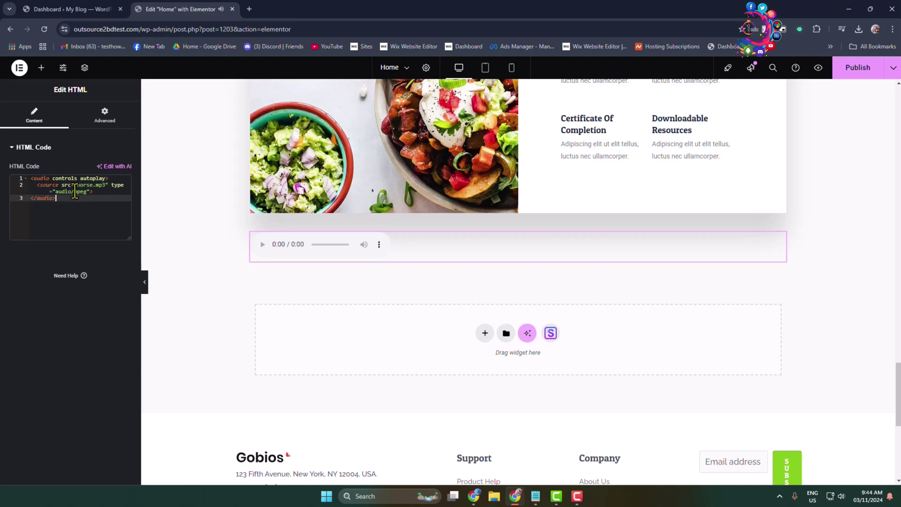
click(90, 12)
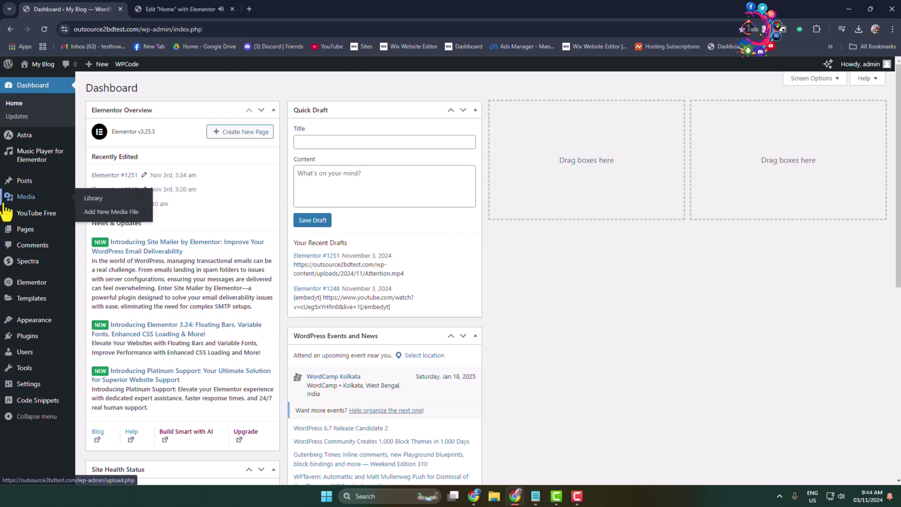
Copy Attention.mp4's file URL from the Media Library and return to the Elementor editor.
click(24, 198)
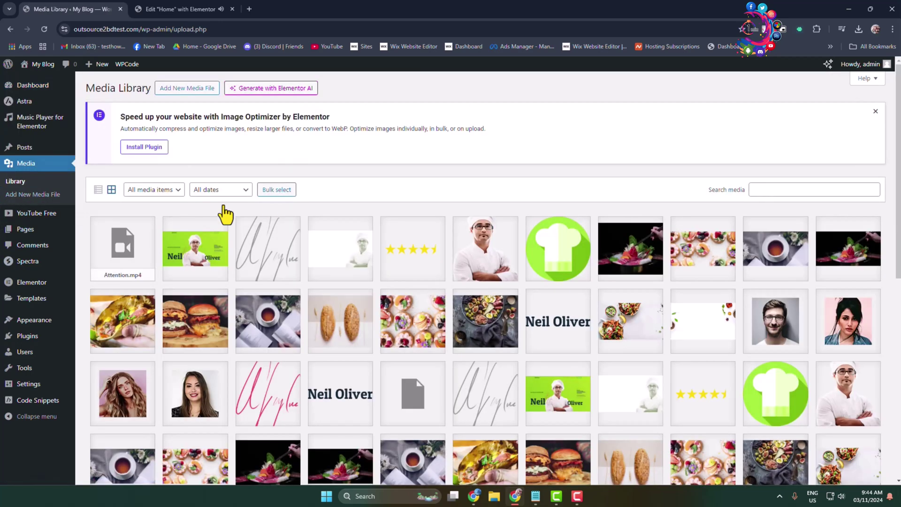
click(122, 255)
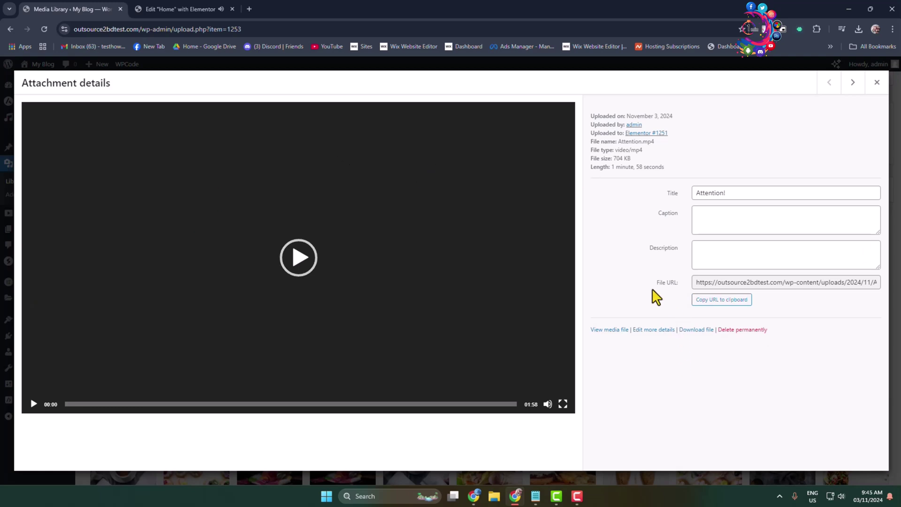
click(716, 302)
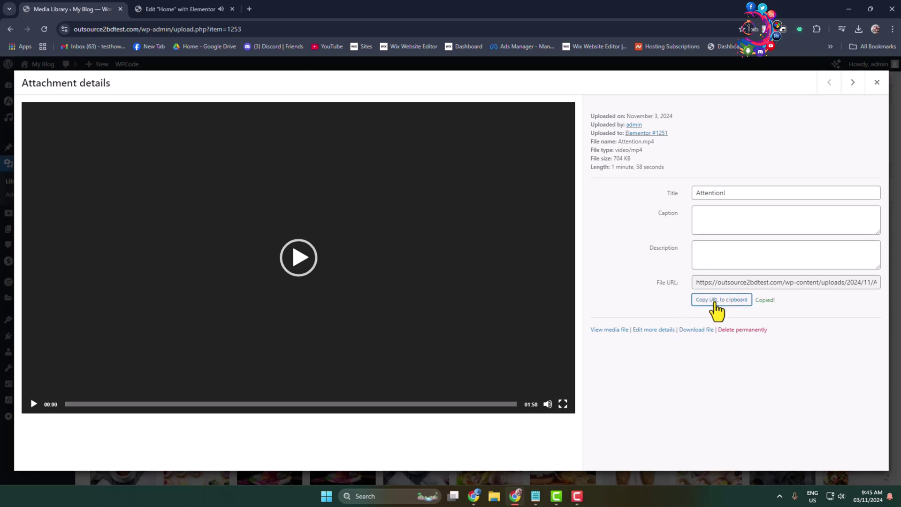
click(183, 9)
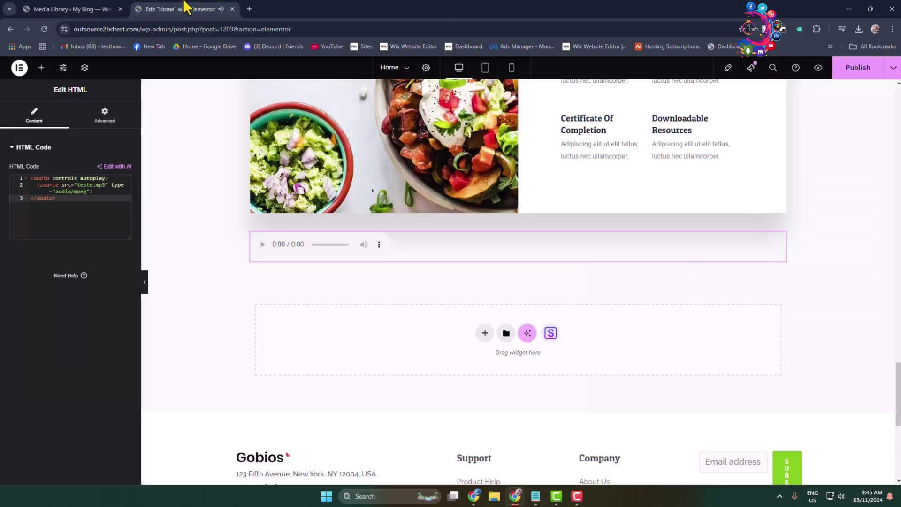
Swap the HTML widget's audio source to Attention.mp4, test the 1:58 track, and open Advanced settings.
click(77, 187)
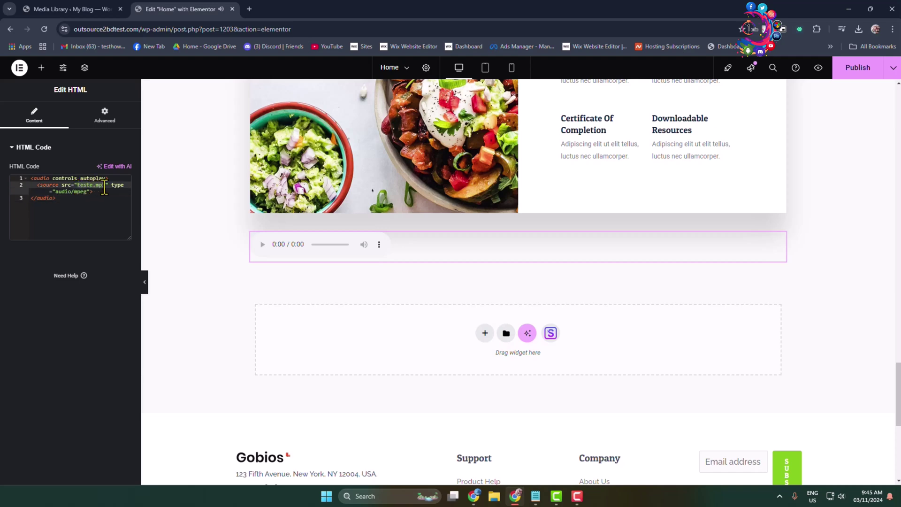
key(ctrl+v)
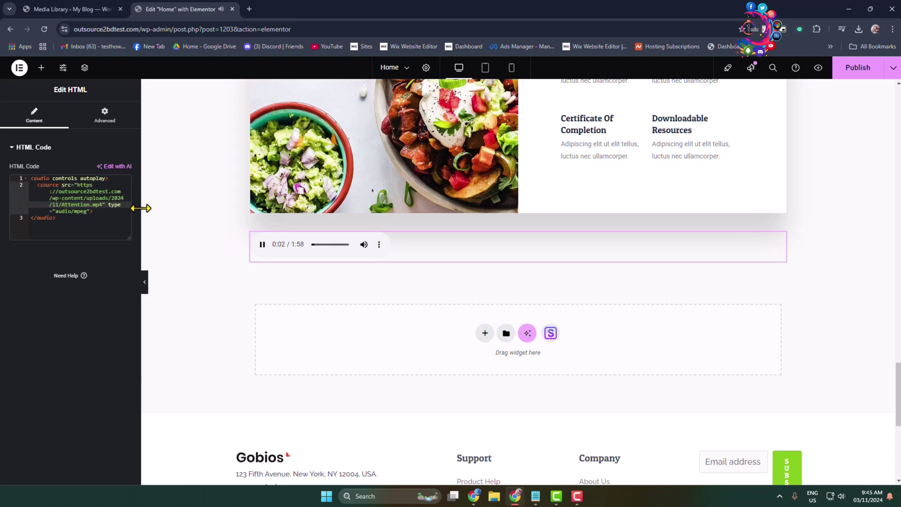
click(262, 245)
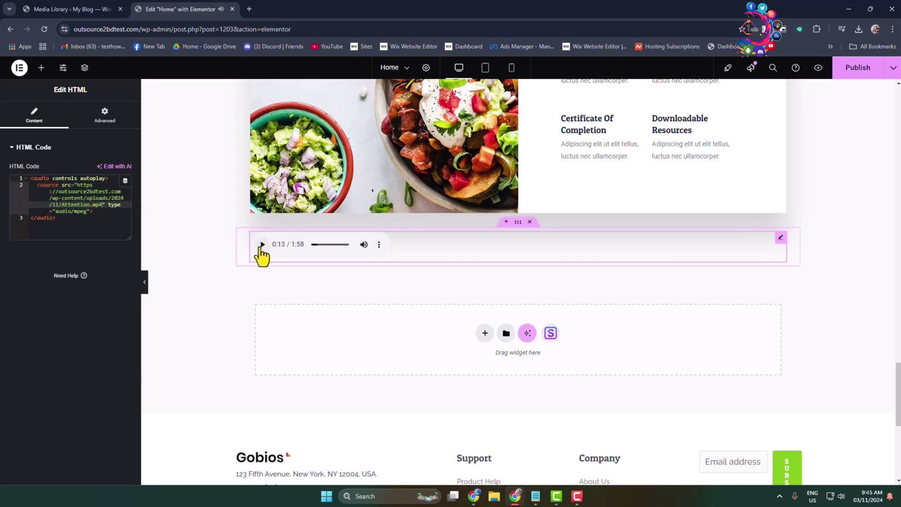
click(261, 245)
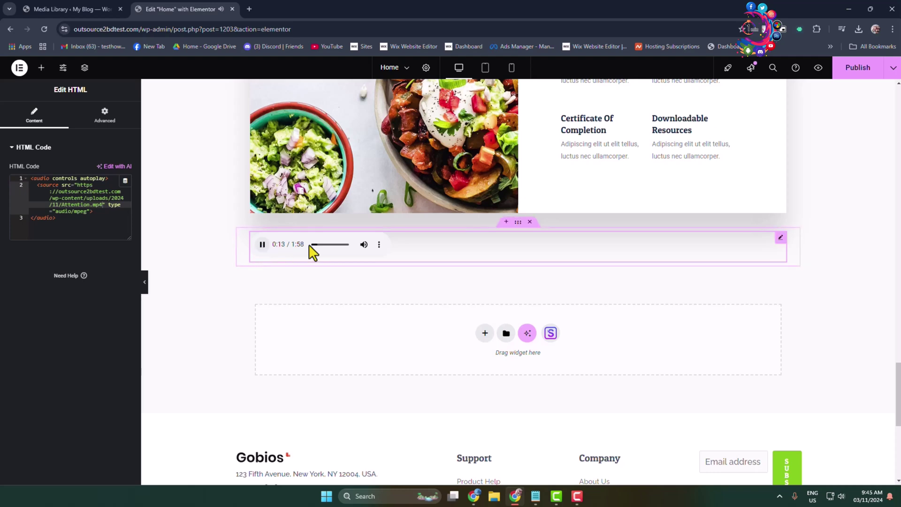
click(262, 245)
click(109, 120)
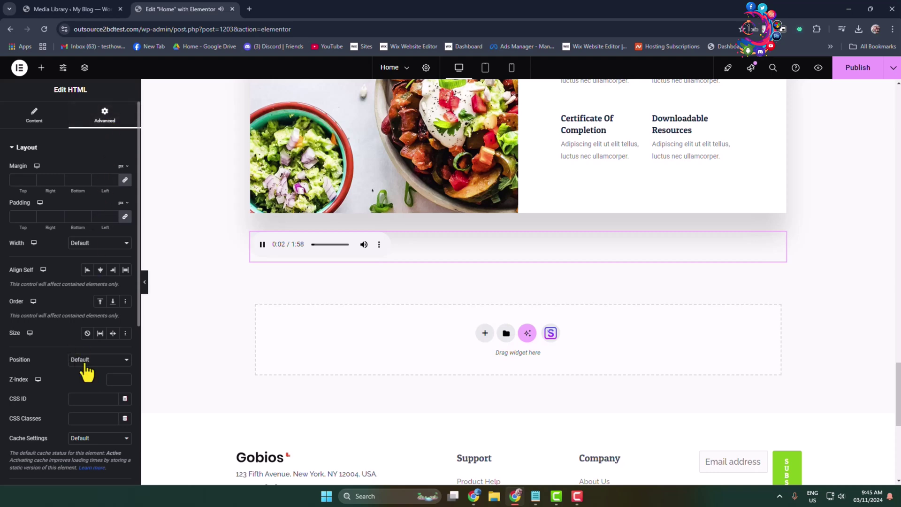
Make the audio widget Fixed-position with CSS class player-size and publish the page.
click(115, 366)
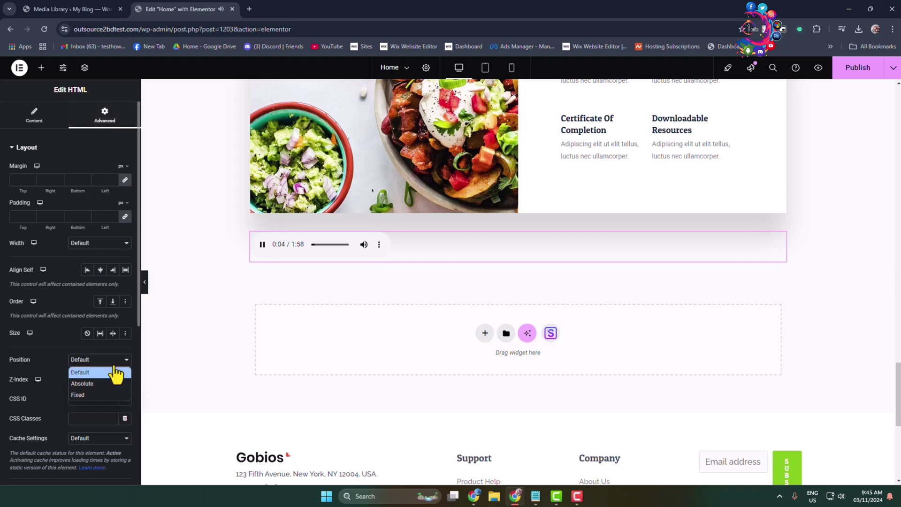
click(93, 396)
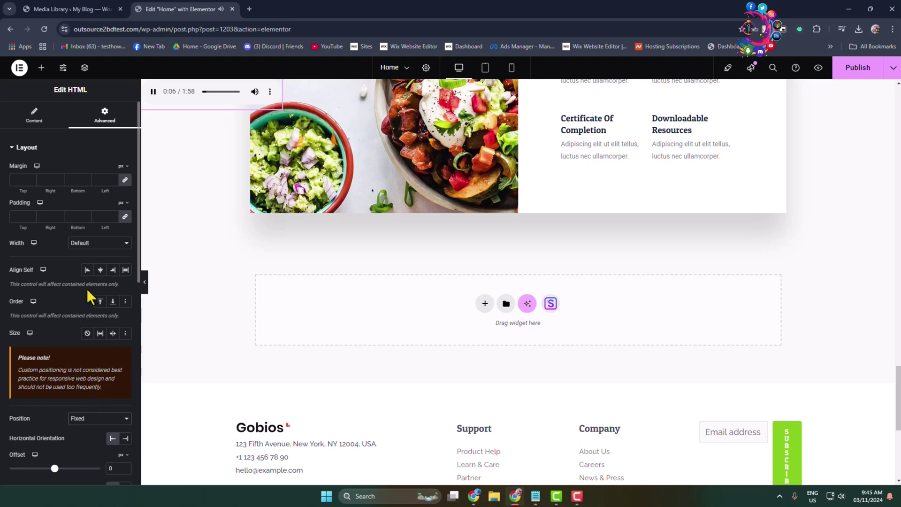
scroll(90, 297, down, 3)
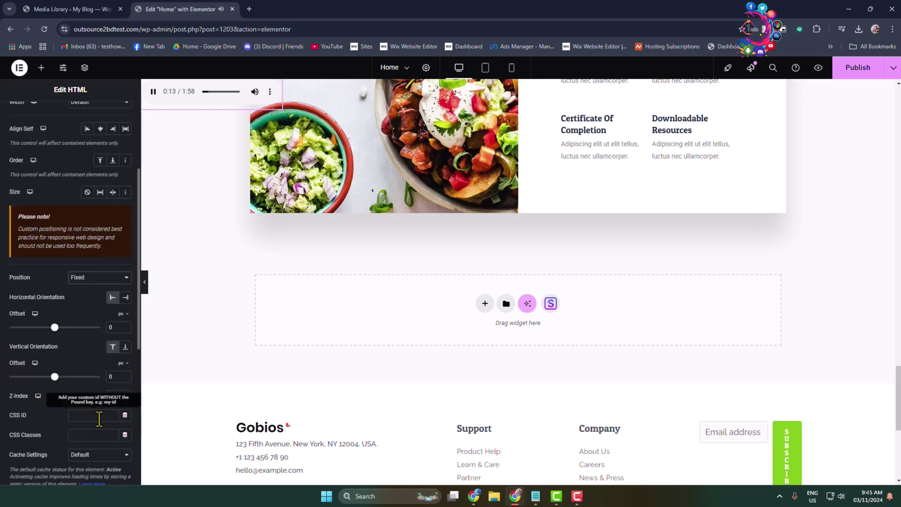
scroll(40, 350, down, 1)
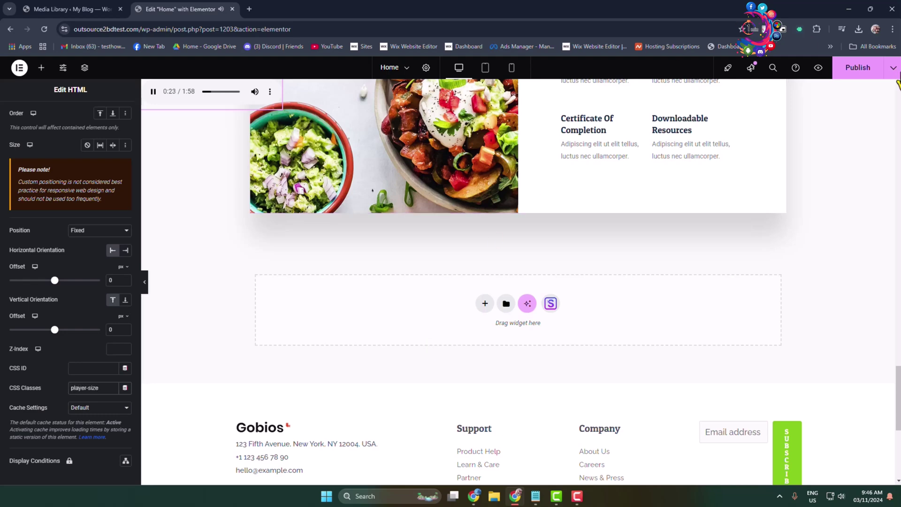
click(857, 71)
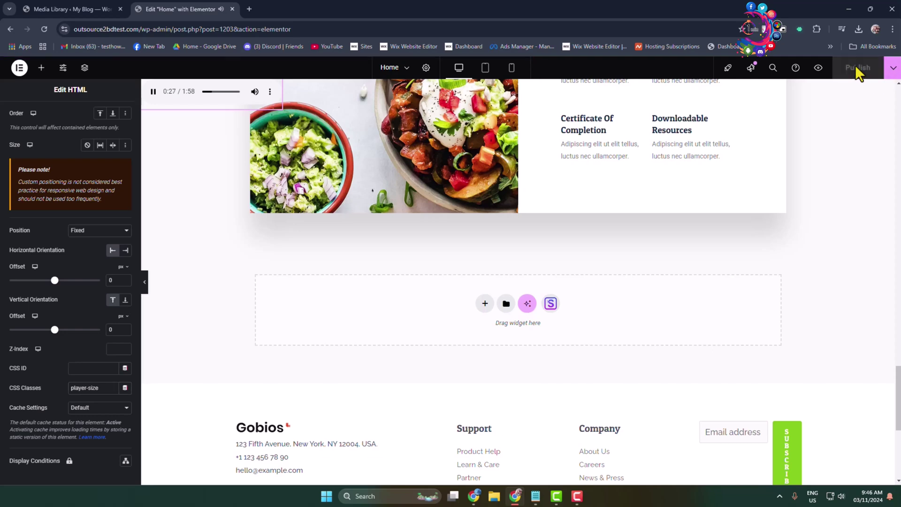
click(117, 7)
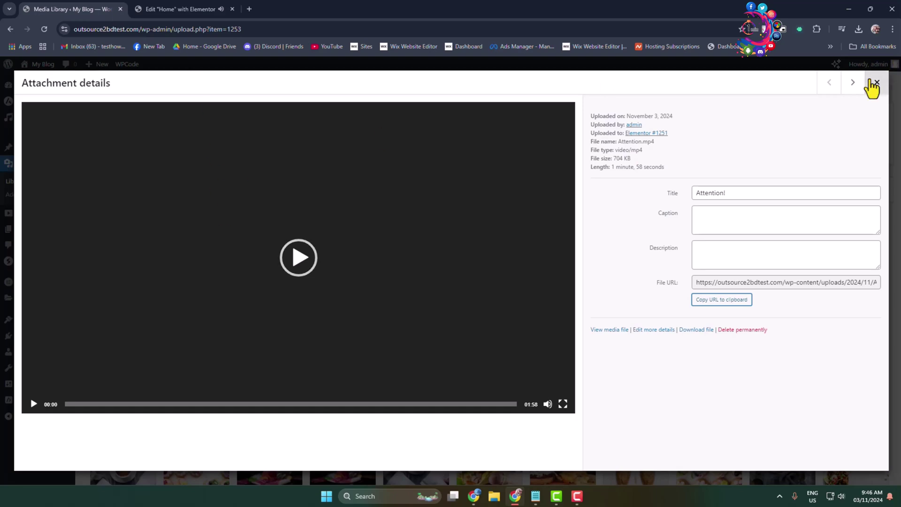
Close the Attachment details and go to the Customizer's Additional CSS section.
click(873, 82)
click(45, 29)
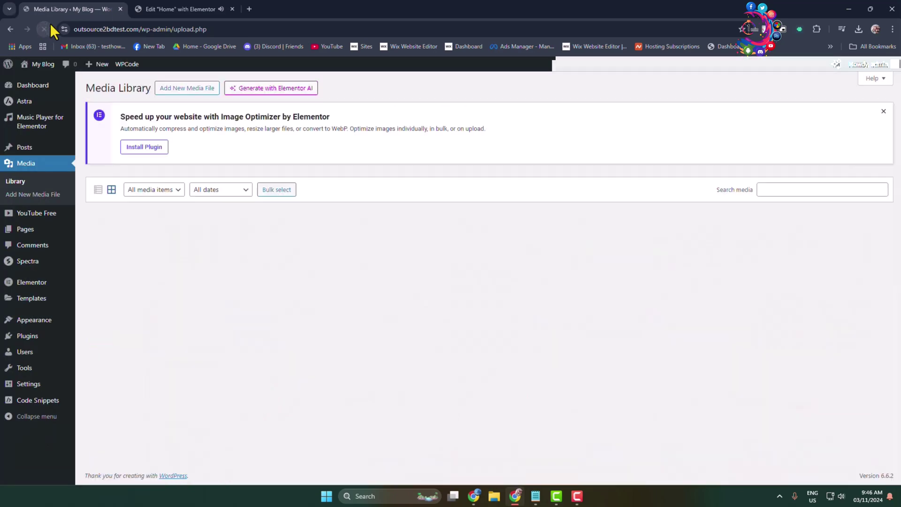
mouse_move(7, 368)
mouse_move(29, 324)
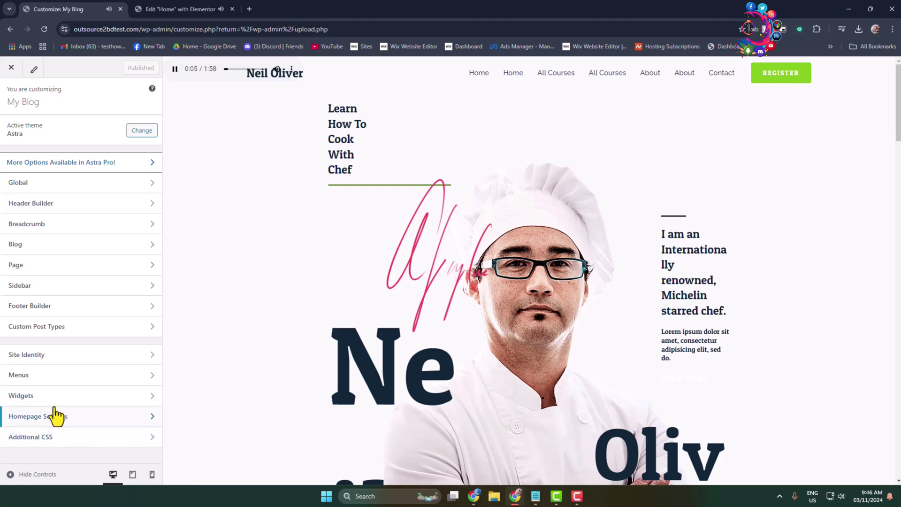
click(50, 443)
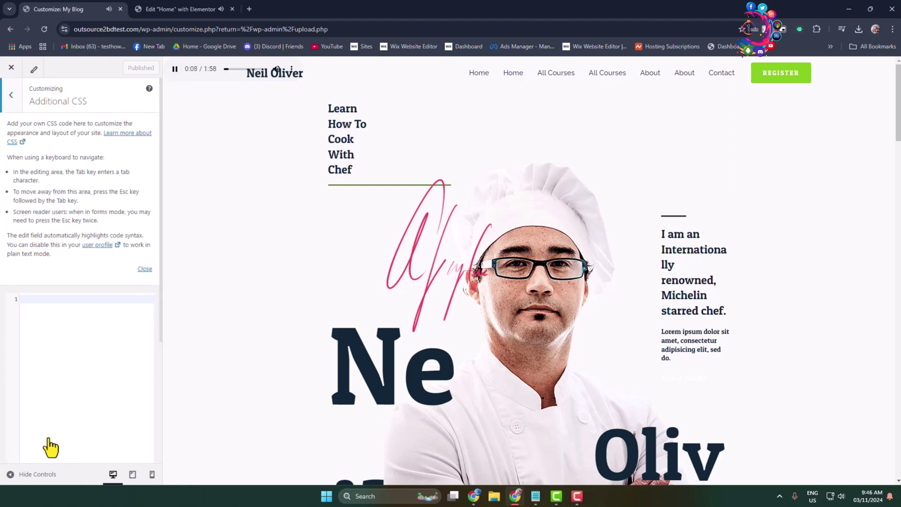
Add the .player-size rule: 48px wide, 55px tall, 500px border radius.
click(143, 270)
click(63, 126)
key(ctrl+v)
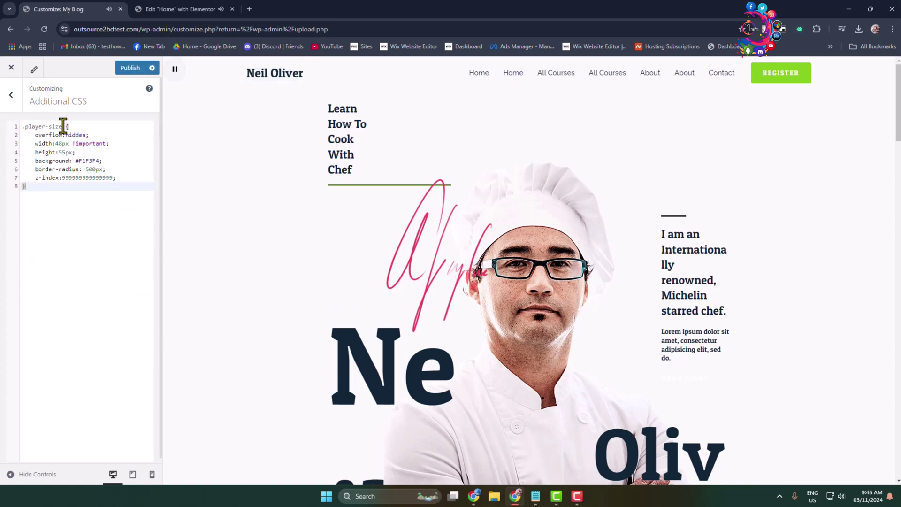
drag(53, 199, 41, 135)
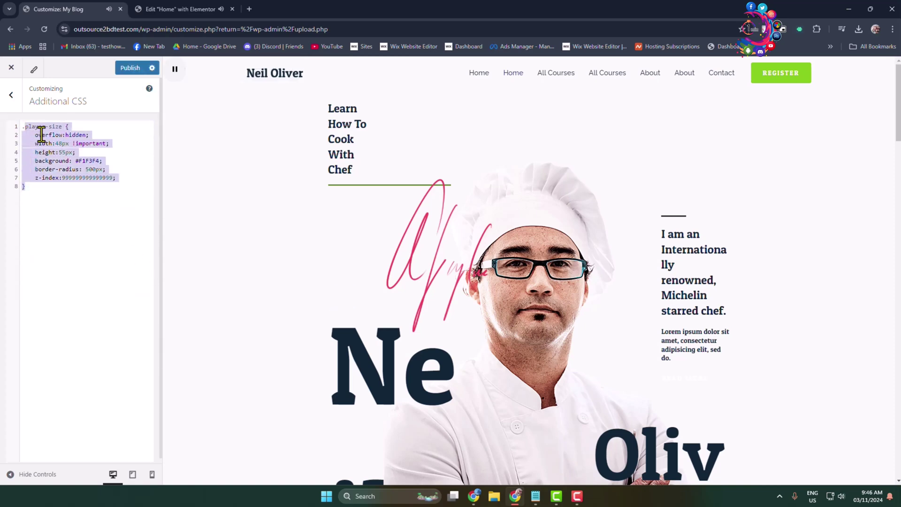
click(63, 143)
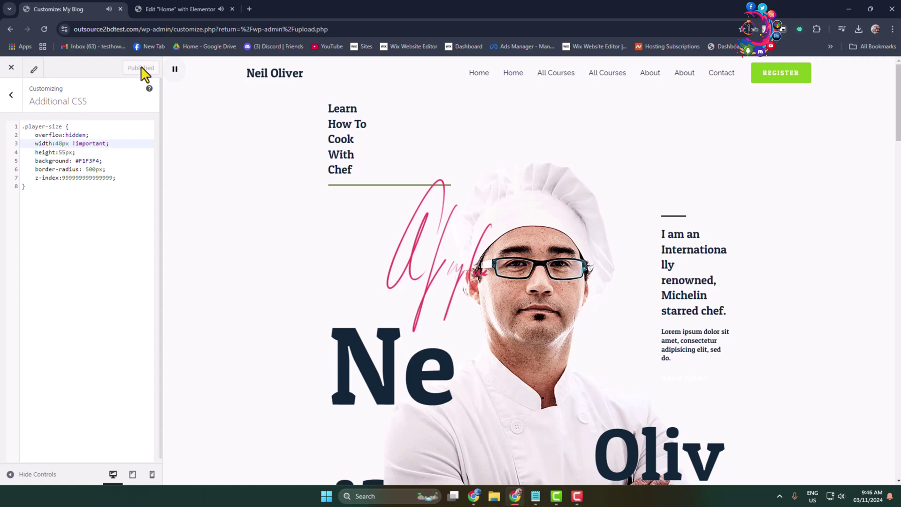
key(ctrl+Tab)
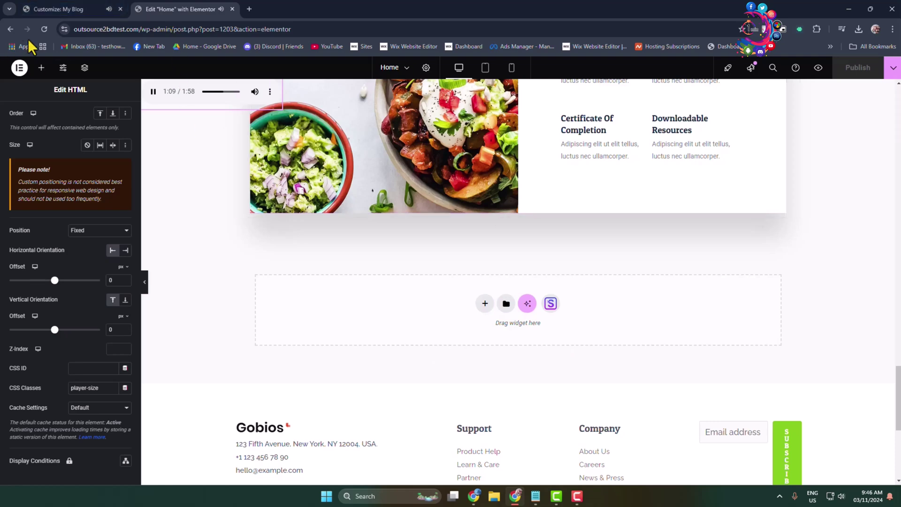
Anchor the fixed audio widget to Bottom vertically and Right horizontally, then publish.
click(45, 30)
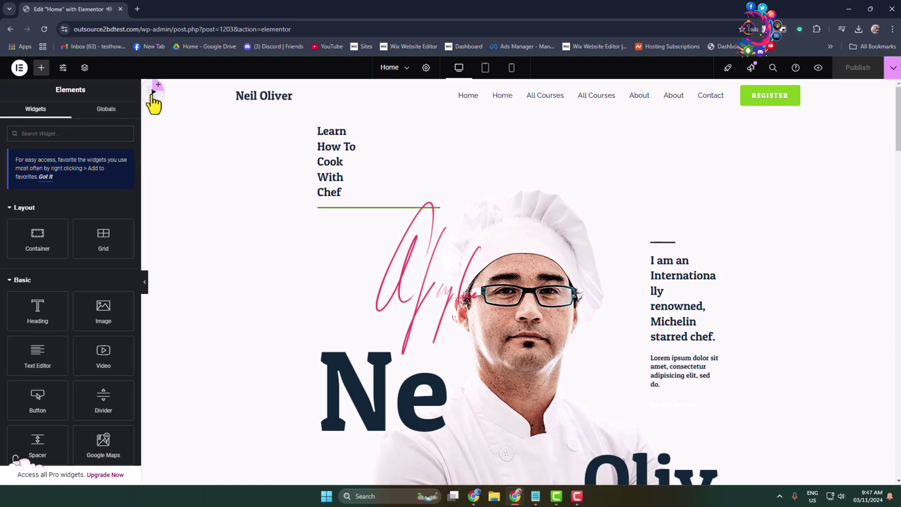
click(158, 90)
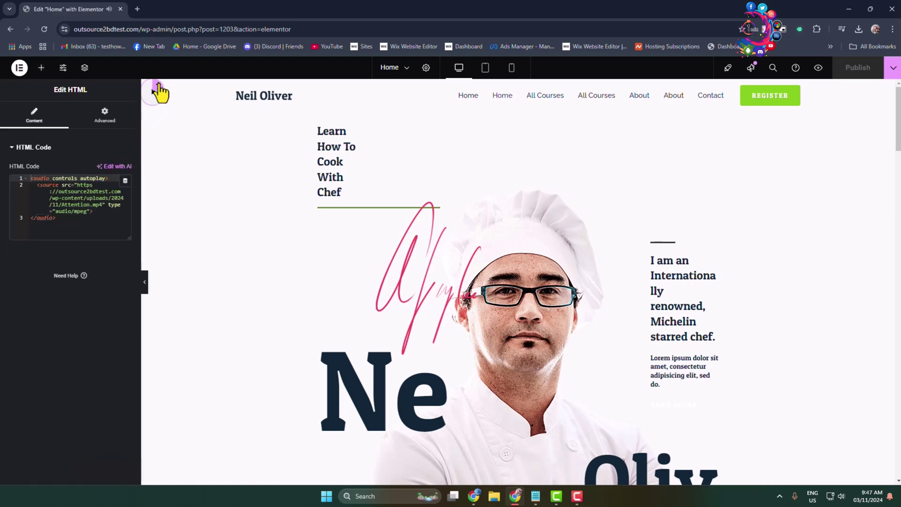
click(106, 117)
scroll(60, 298, down, 6)
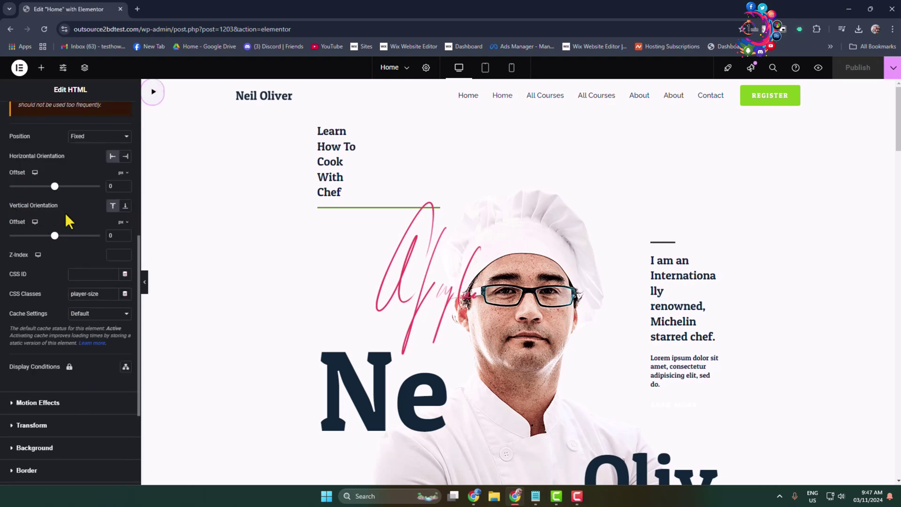
click(126, 208)
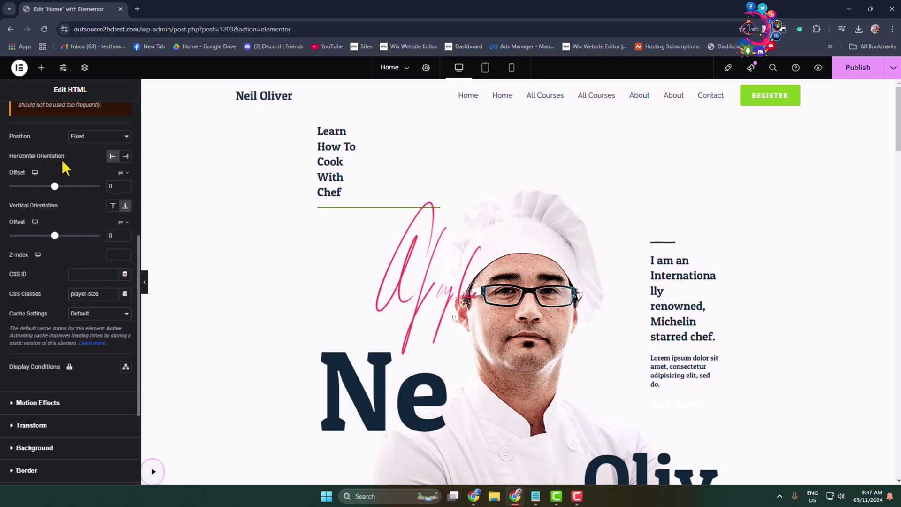
click(126, 157)
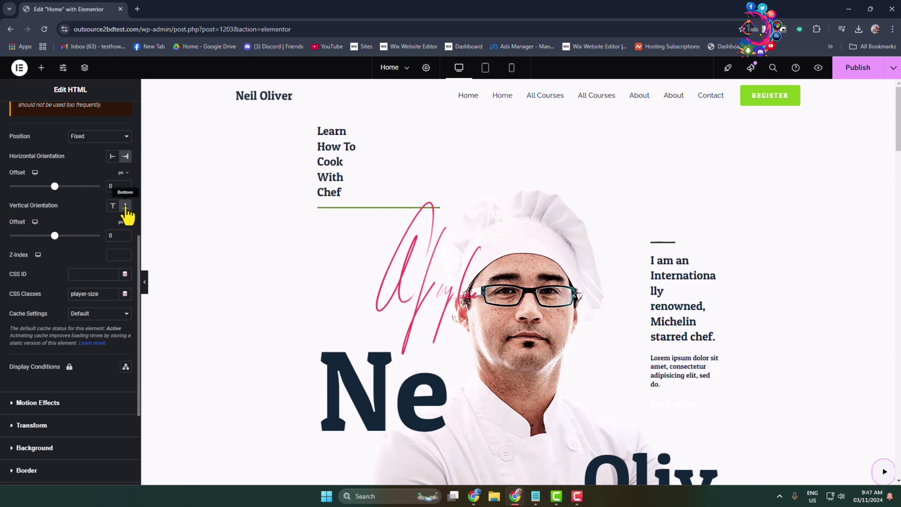
click(857, 75)
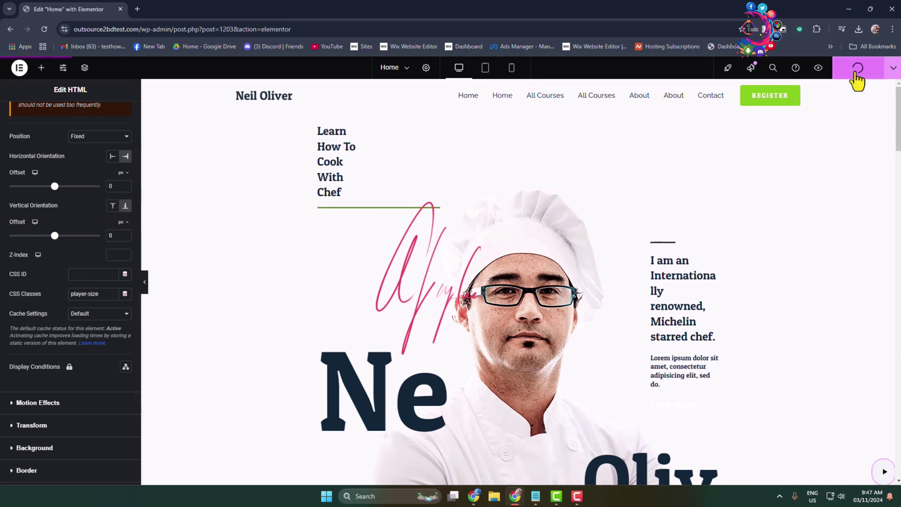
Preview the Home page in a new tab to check the bottom-right audio button.
click(818, 69)
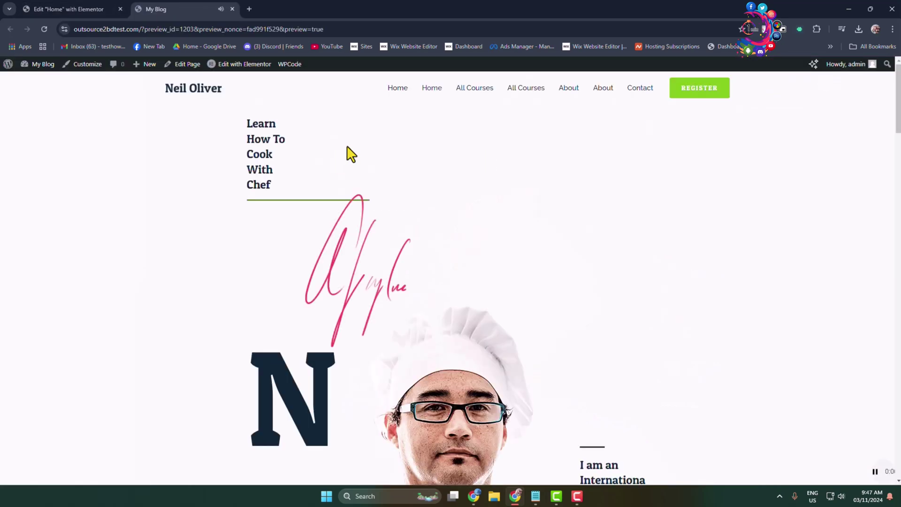